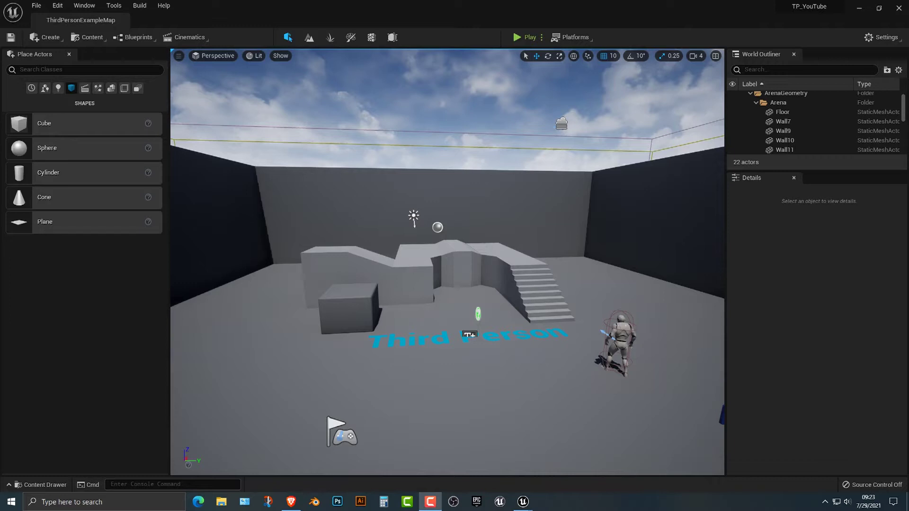
- Switch to Quixel Bridge and browse the Surfaces > Sand > Desert assets, including the Bright Desert Sand surface
{"action": "mouse_move", "coordinate": [524, 501]}
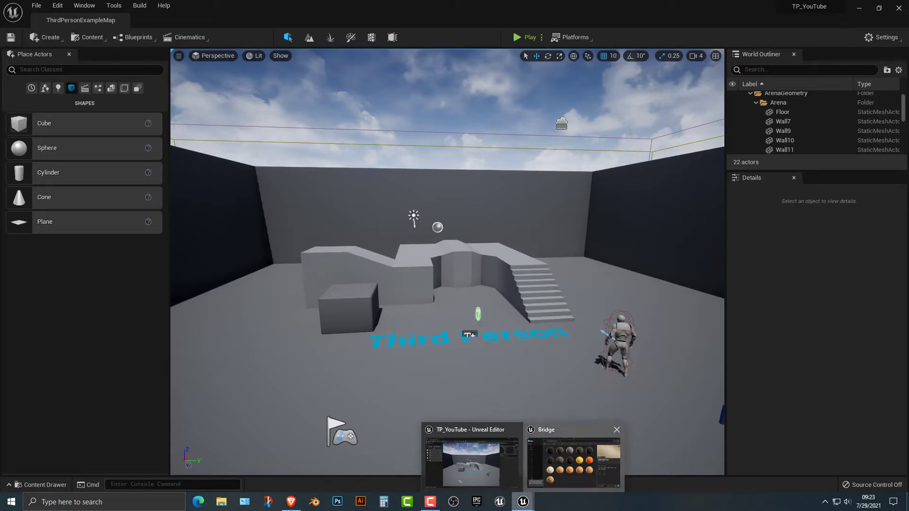
{"action": "left_click", "coordinate": [578, 454]}
{"action": "scroll", "coordinate": [416, 317], "scroll_direction": "up", "scroll_amount": 10}
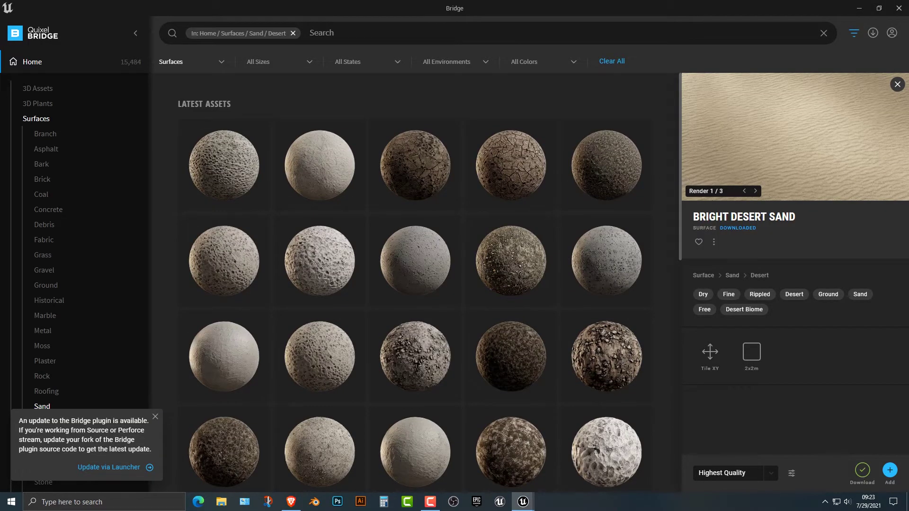
{"action": "left_click", "coordinate": [32, 62]}
{"action": "scroll", "coordinate": [256, 166], "scroll_direction": "down", "scroll_amount": 10}
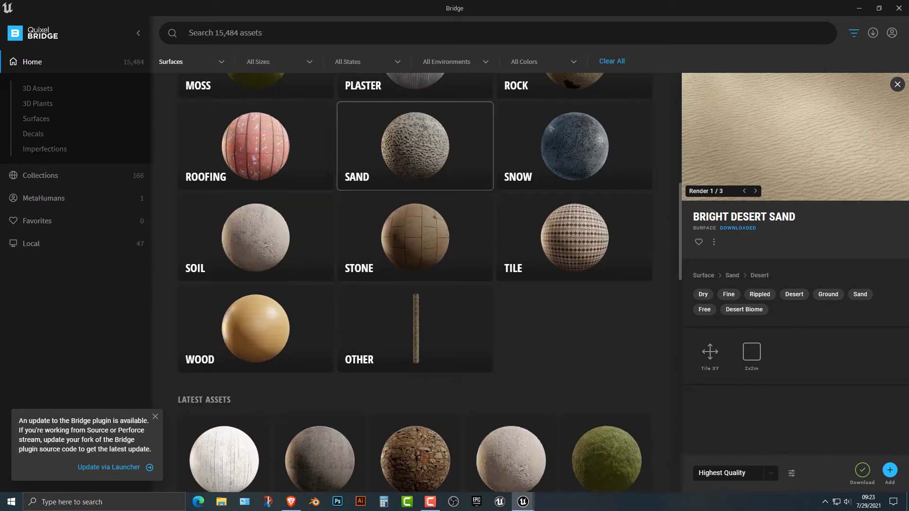
{"action": "left_click", "coordinate": [416, 145]}
{"action": "left_click", "coordinate": [415, 163]}
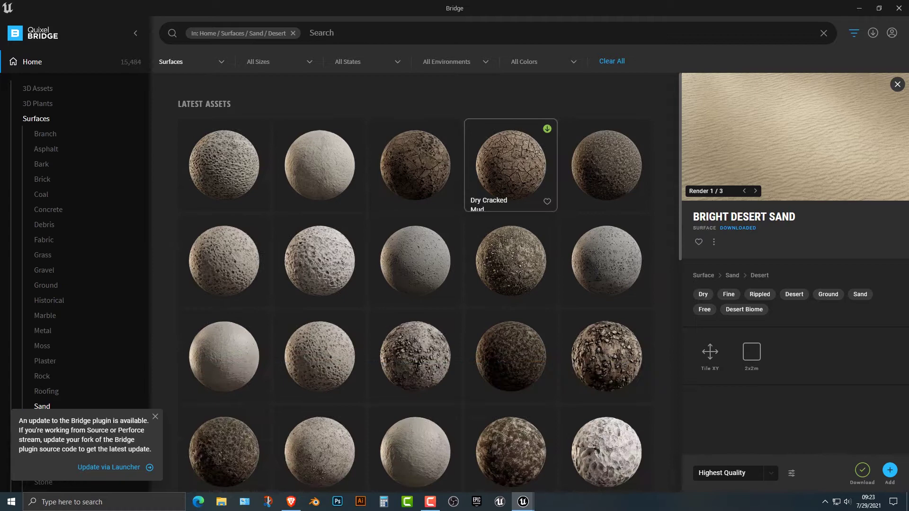
{"action": "scroll", "coordinate": [509, 213], "scroll_direction": "down", "scroll_amount": 5}
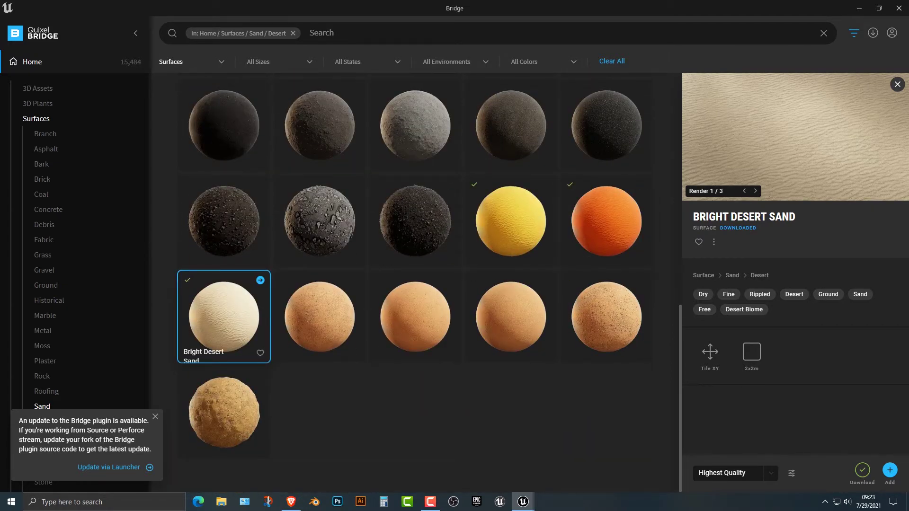
{"action": "scroll", "coordinate": [319, 331], "scroll_direction": "up", "scroll_amount": 10}
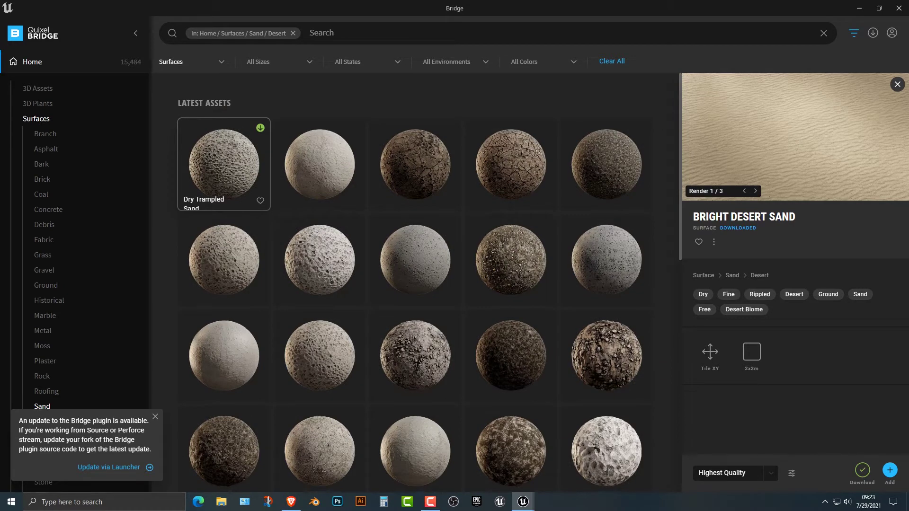
{"action": "scroll", "coordinate": [320, 222], "scroll_direction": "down", "scroll_amount": 10}
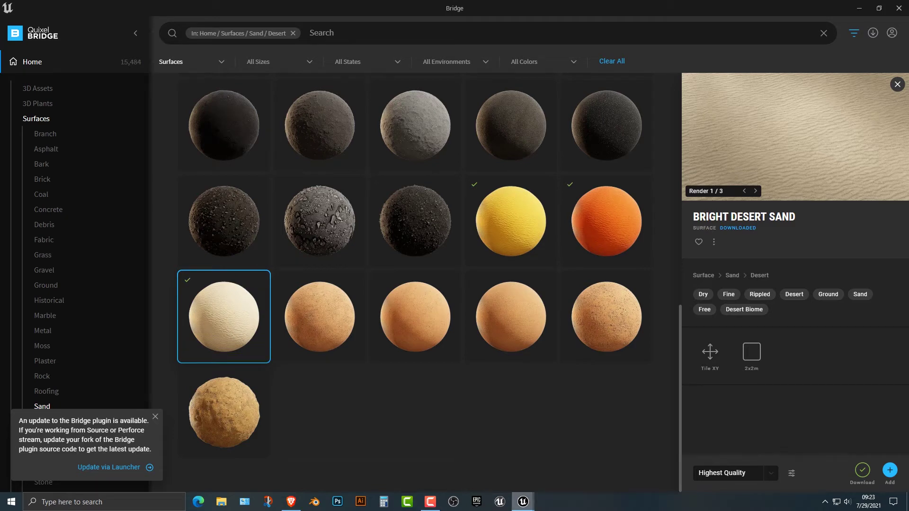
- Switch back to the Unreal Editor and create a new level from the template with a floor, sky and lighting
{"action": "mouse_move", "coordinate": [523, 502]}
{"action": "left_click", "coordinate": [471, 466]}
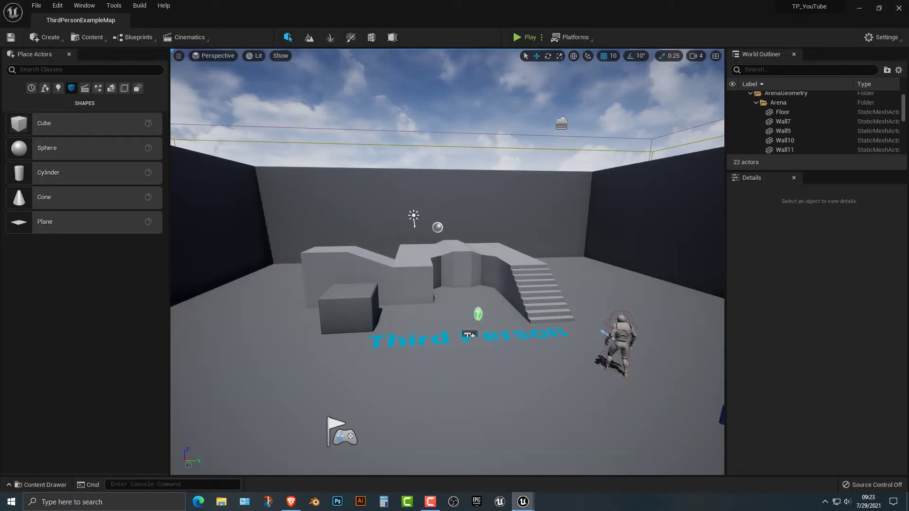
{"action": "left_click", "coordinate": [36, 5]}
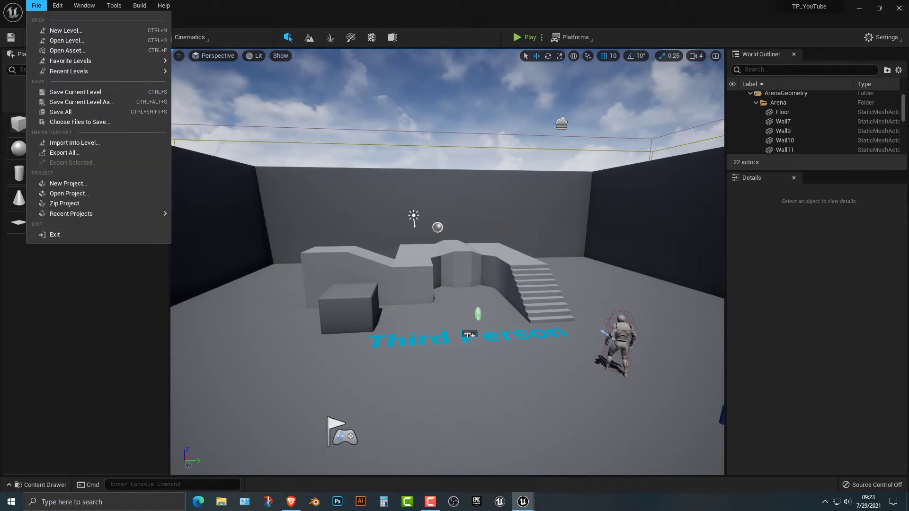
{"action": "left_click", "coordinate": [66, 31]}
{"action": "left_click", "coordinate": [375, 203]}
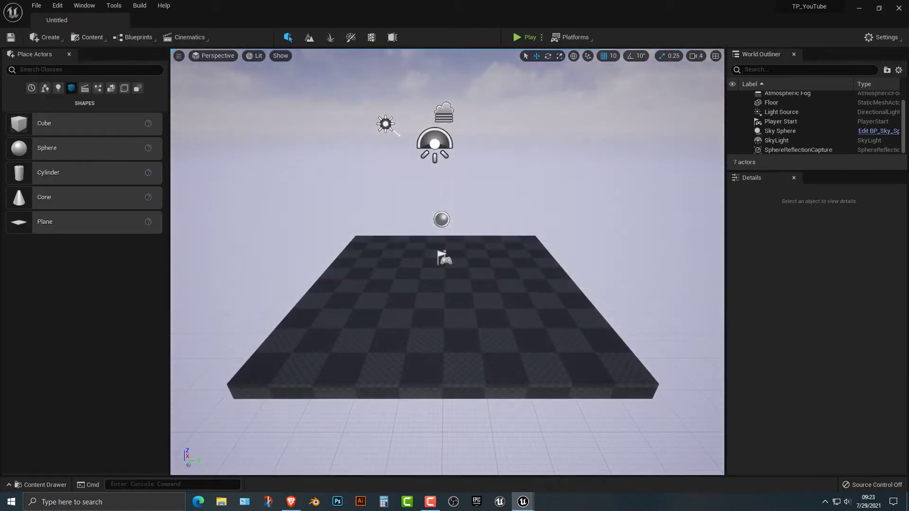
- Create a new landscape at Z location -10 with the MI_Bright_Desert_Sand_2x2_M_sjzkfega_8K material
{"action": "left_click", "coordinate": [309, 38]}
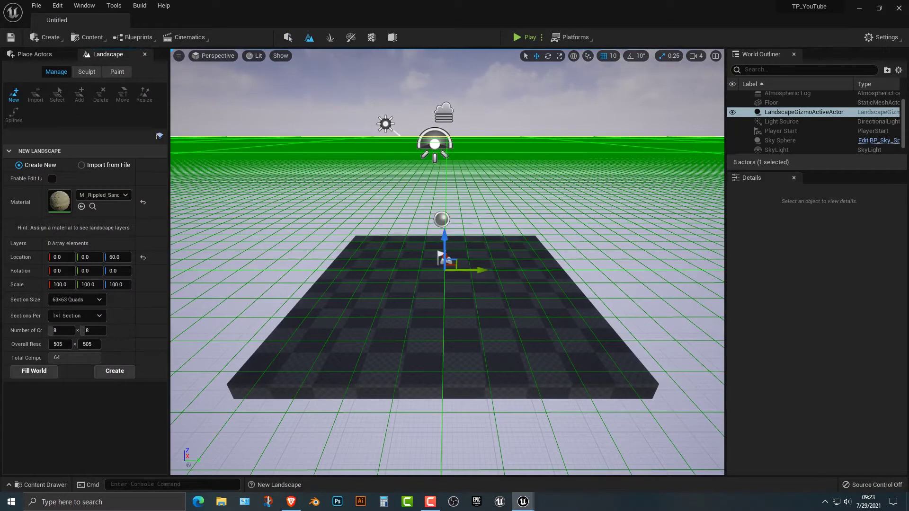
{"action": "left_click_drag", "start_coordinate": [444, 241], "coordinate": [444, 256]}
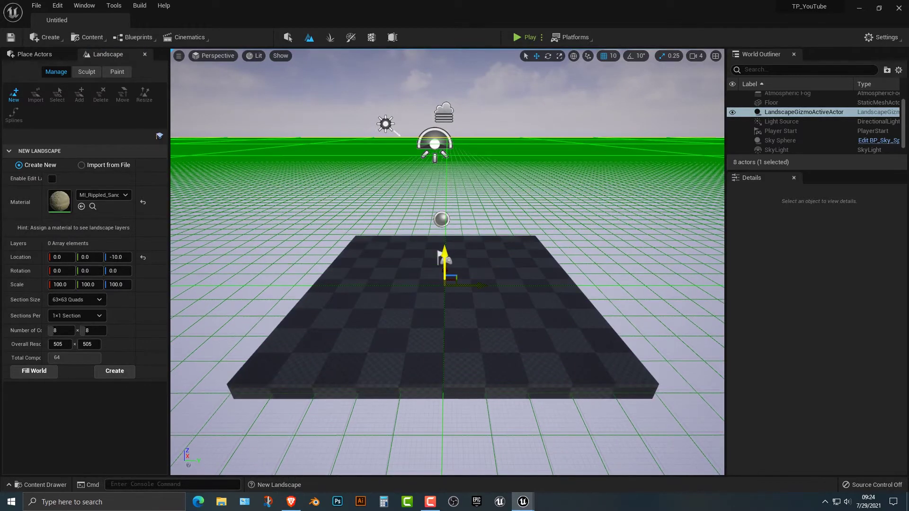
{"action": "left_click", "coordinate": [125, 196]}
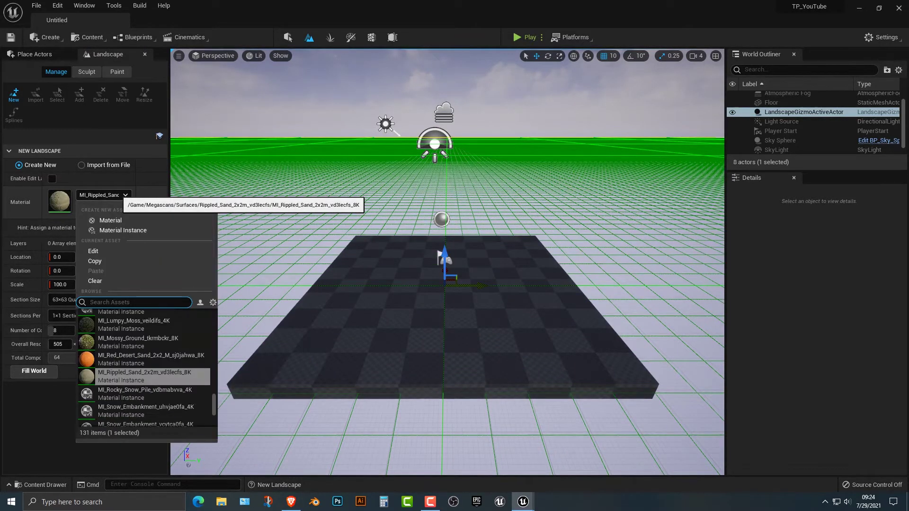
{"action": "type", "text": "sand"}
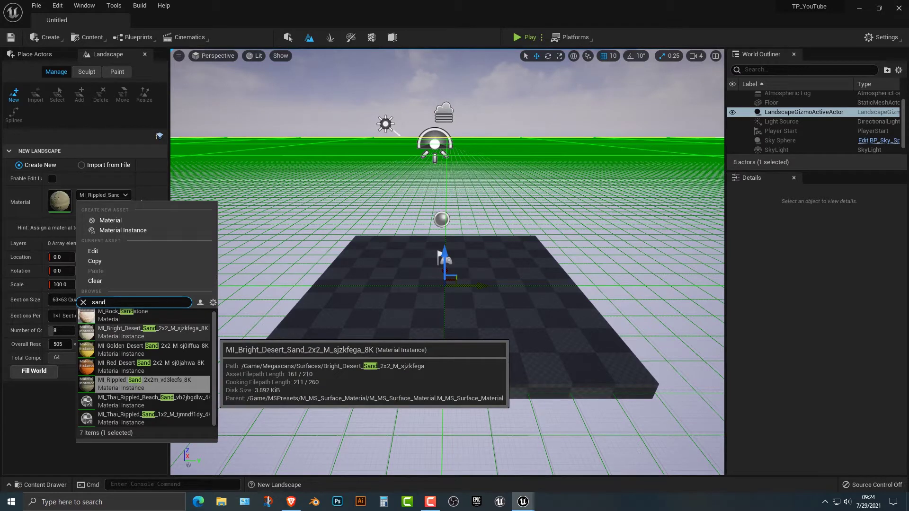
{"action": "left_click", "coordinate": [152, 331]}
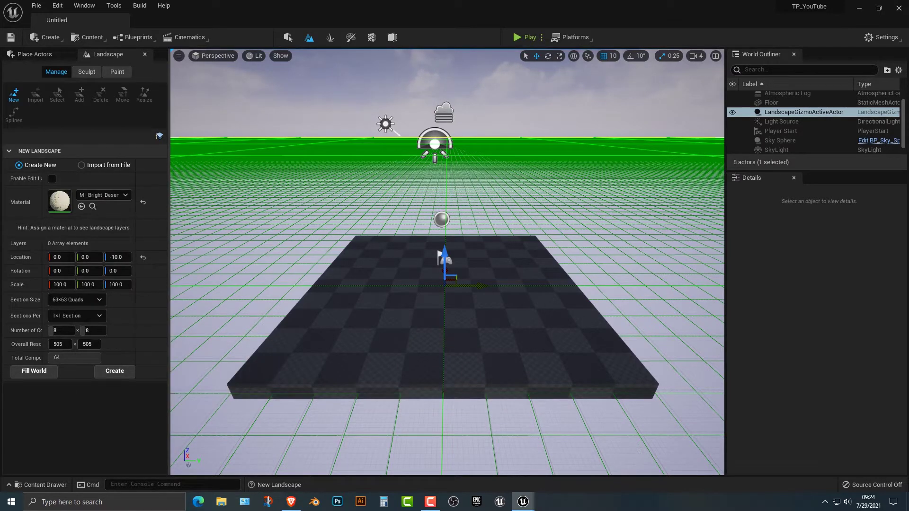
{"action": "left_click", "coordinate": [115, 371]}
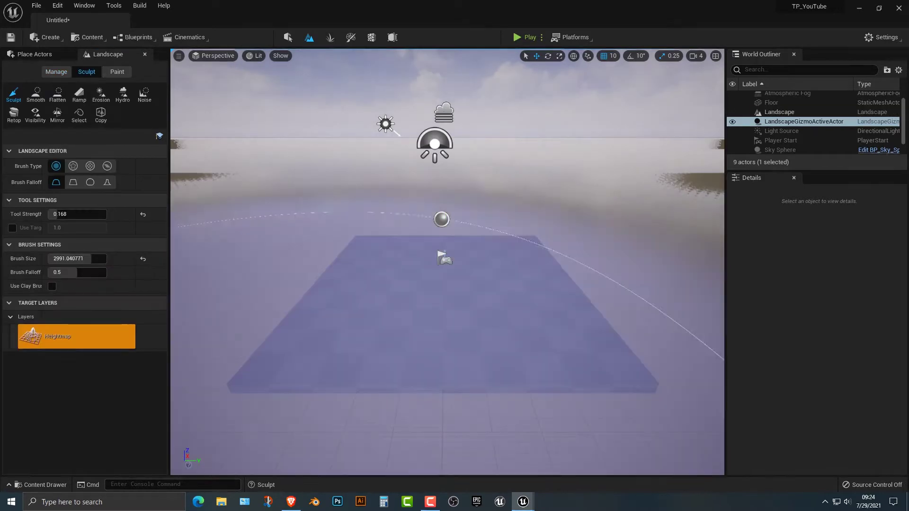
- Open the Bright Desert Sand material instance from the Megascans Surfaces folder and dock its editor beside the level
{"action": "mouse_move", "coordinate": [426, 303]}
{"action": "right_mouse_down"}
{"action": "mouse_move", "coordinate": [469, 213]}
{"action": "mouse_move", "coordinate": [493, 279]}
{"action": "mouse_move", "coordinate": [488, 331]}
{"action": "mouse_move", "coordinate": [393, 307]}
{"action": "mouse_move", "coordinate": [340, 265]}
{"action": "mouse_move", "coordinate": [265, 255]}
{"action": "mouse_move", "coordinate": [251, 317]}
{"action": "mouse_move", "coordinate": [222, 324]}
{"action": "mouse_move", "coordinate": [293, 313]}
{"action": "mouse_move", "coordinate": [346, 275]}
{"action": "mouse_move", "coordinate": [368, 273]}
{"action": "right_mouse_up"}
{"action": "key", "text": "w"}
{"action": "right_click_drag", "start_coordinate": [314, 292], "coordinate": [199, 312]}
{"action": "left_click", "coordinate": [448, 262]}
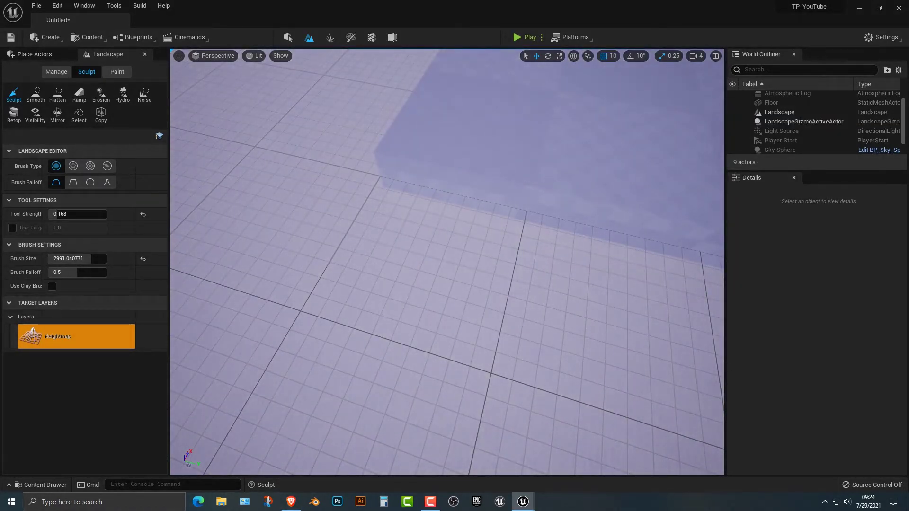
{"action": "key", "text": "ctrl+space"}
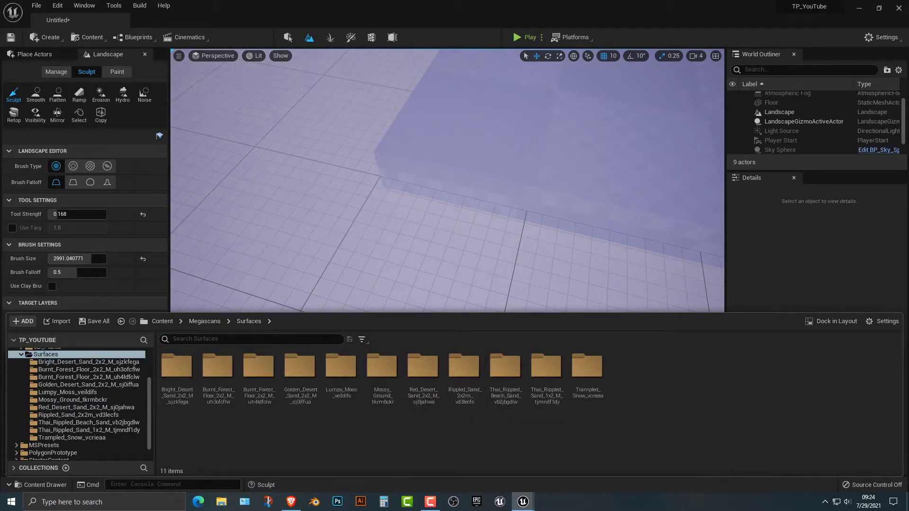
{"action": "double_click", "coordinate": [177, 367]}
{"action": "double_click", "coordinate": [177, 367]}
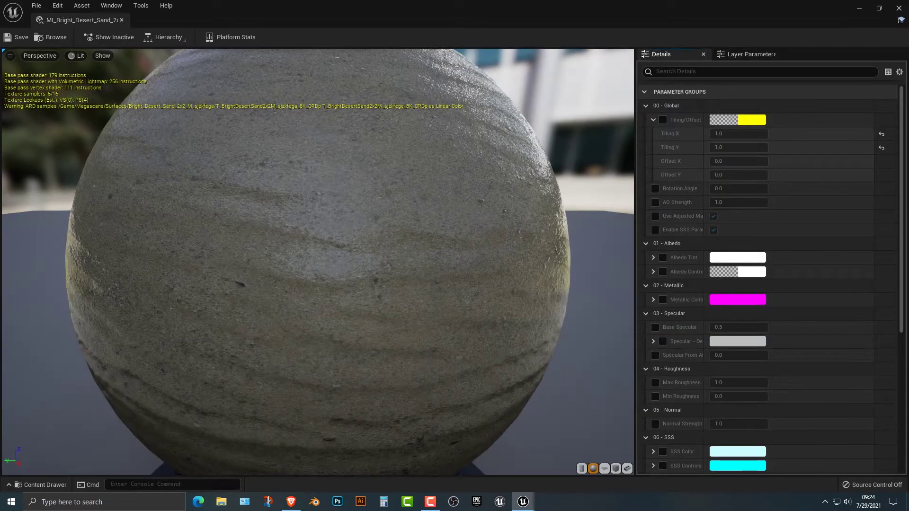
{"action": "left_click_drag", "start_coordinate": [94, 21], "coordinate": [166, 20]}
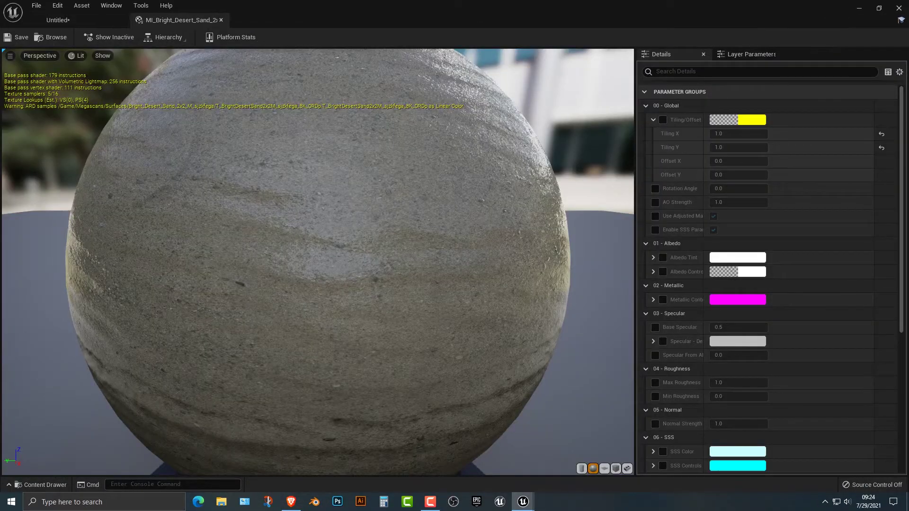
- Enable the Tiling/Offset override and set Tiling X and Tiling Y to 0.2
{"action": "left_click", "coordinate": [663, 120]}
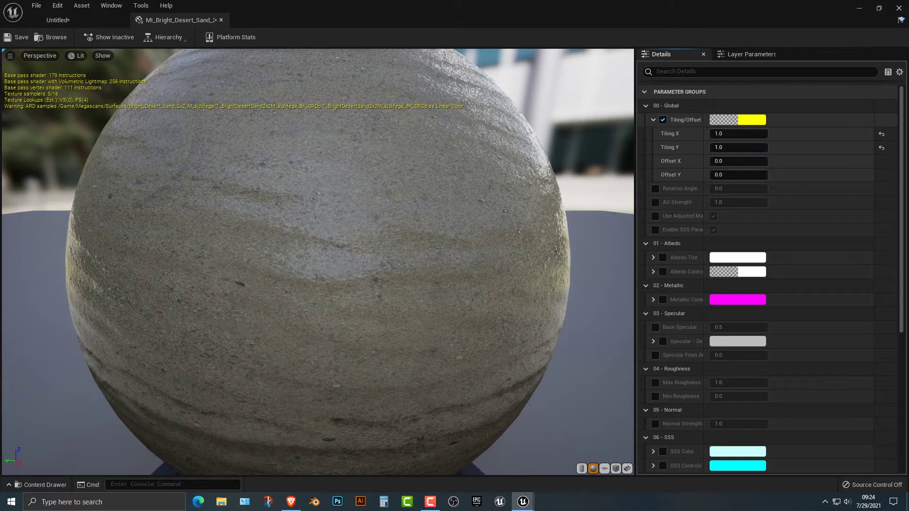
{"action": "type", "text": ".2"}
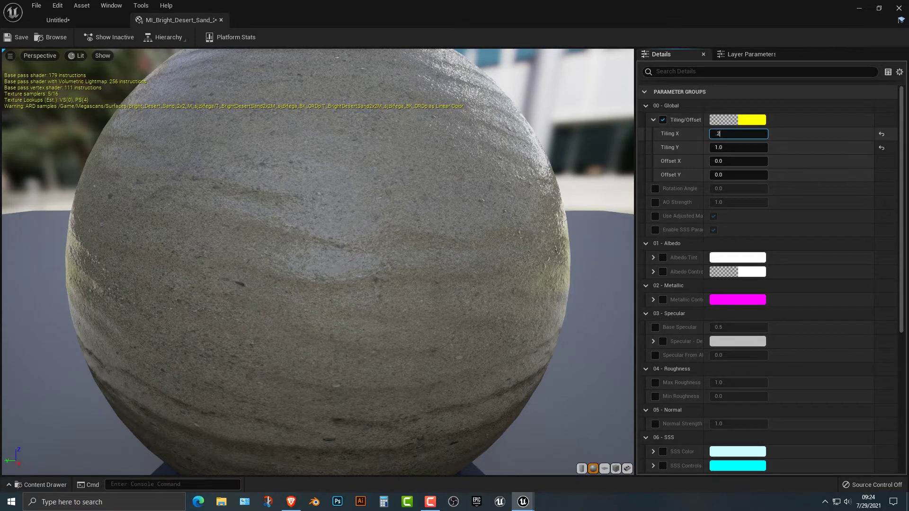
{"action": "key", "text": "Tab"}
{"action": "type", "text": ".2"}
{"action": "key", "text": "Return"}
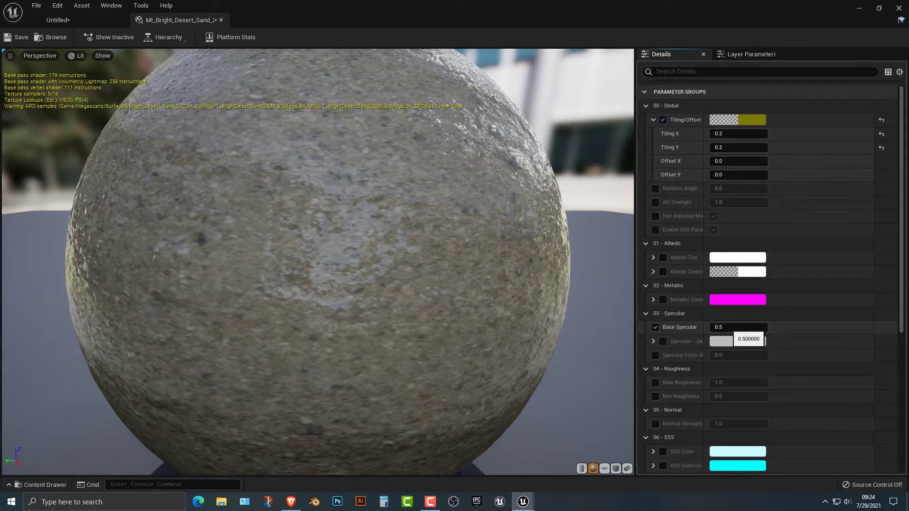
- Override the material's Base Specular with 0.0 and save the material instance
{"action": "left_click_drag", "start_coordinate": [727, 327], "coordinate": [483, 328]}
{"action": "left_click_drag", "start_coordinate": [696, 327], "coordinate": [687, 328]}
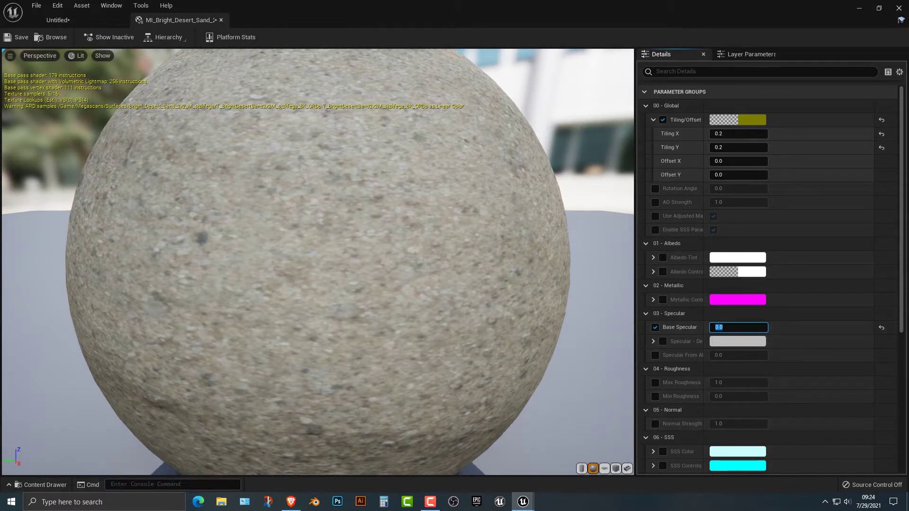
{"action": "left_click", "coordinate": [20, 39]}
- Return to the level and play-test it, walking the character around the floor and the sand landscape
{"action": "left_click", "coordinate": [76, 21]}
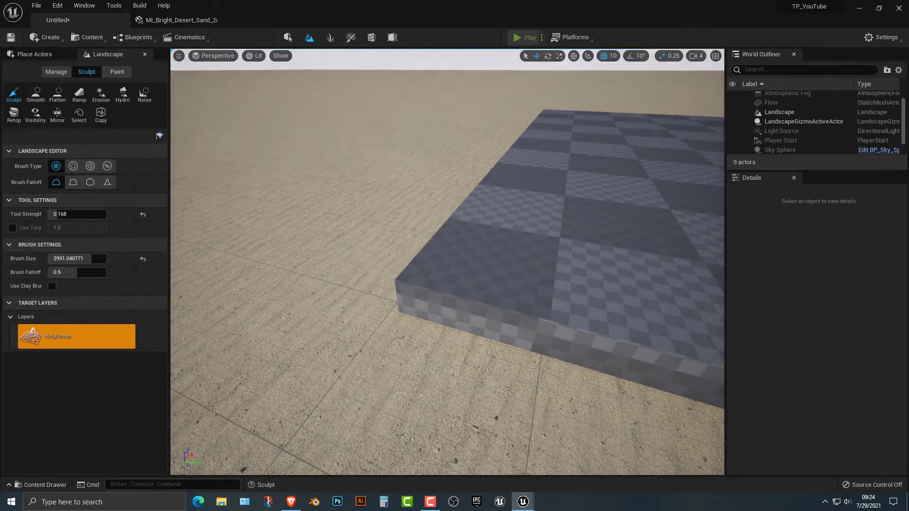
{"action": "key", "text": "alt+p"}
{"action": "key", "text": "w"}
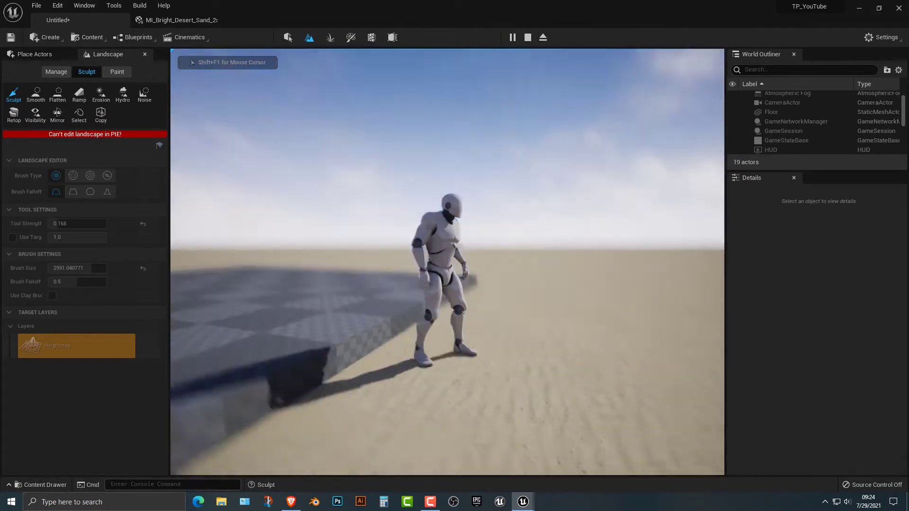
{"action": "key", "text": "w"}
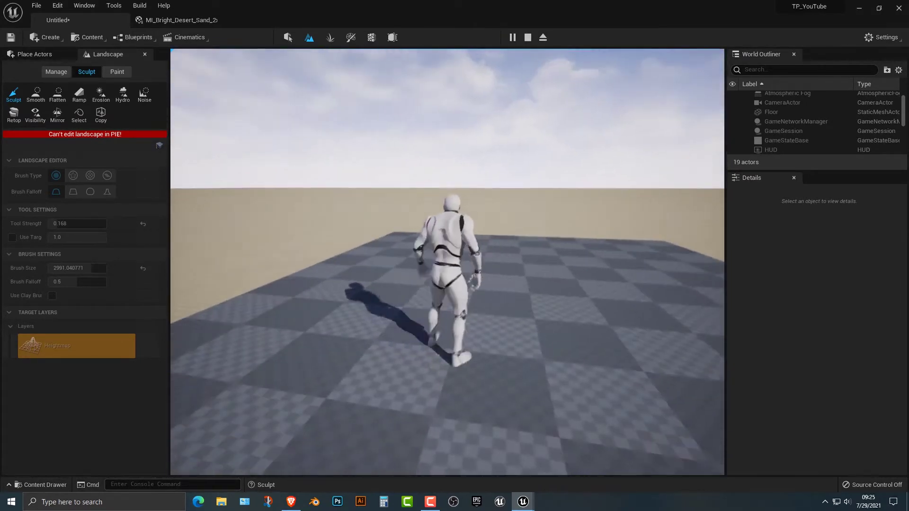
{"action": "key", "text": "Escape"}
- Set the landscape Sculpt tool strength to 0.664 and the brush size to 8192
{"action": "key", "text": "s"}
{"action": "right_click_drag", "start_coordinate": [448, 262], "coordinate": [426, 258]}
{"action": "key", "text": "s"}
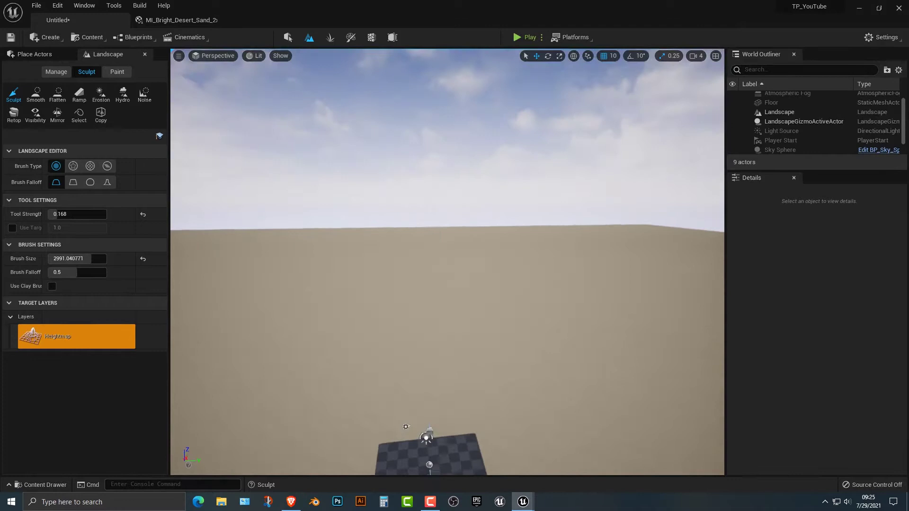
{"action": "right_click_drag", "start_coordinate": [450, 212], "coordinate": [450, 231]}
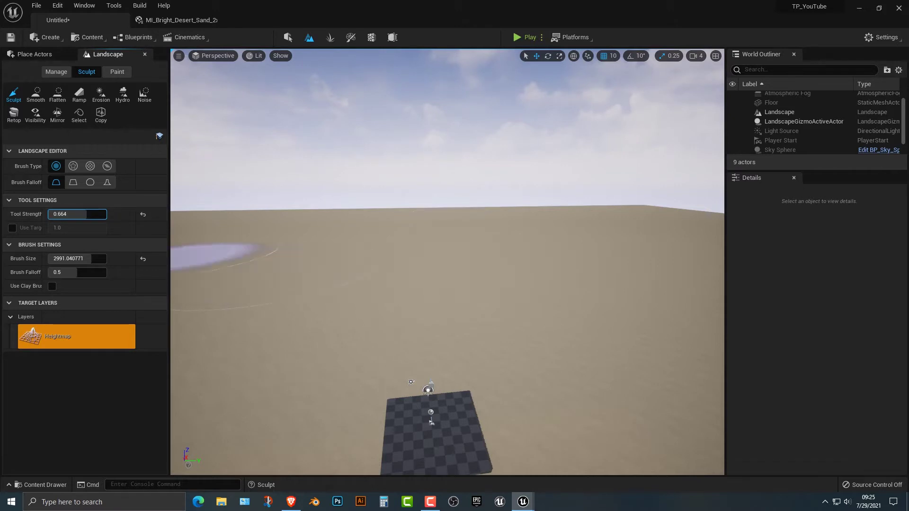
{"action": "left_click_drag", "start_coordinate": [90, 259], "coordinate": [107, 259]}
- Try raising a large hill on the landscape with the Sculpt brush, and undo the stroke
{"action": "left_click", "coordinate": [270, 236]}
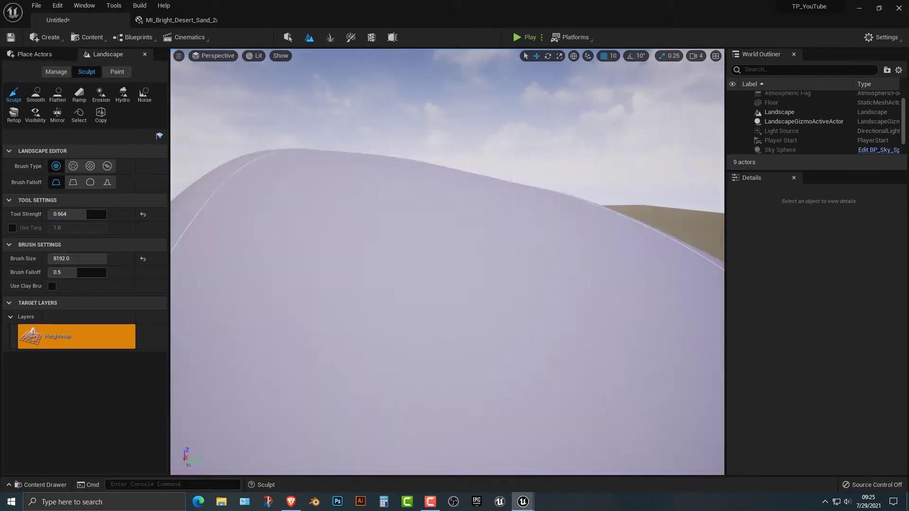
{"action": "key", "text": "ctrl+z"}
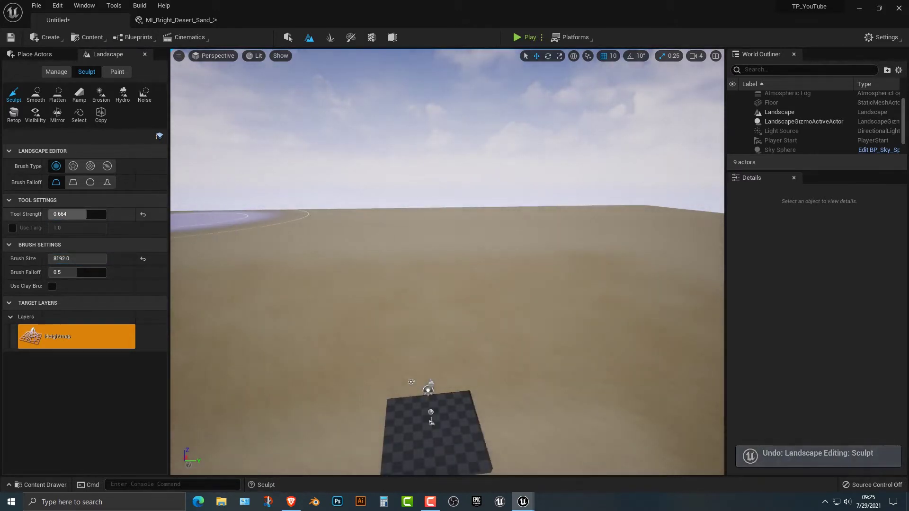
- Lower the Sculpt tool strength to 0.216 and raise a chain of sand dunes across the landscape around the floor
{"action": "left_click_drag", "start_coordinate": [86, 215], "coordinate": [60, 215]}
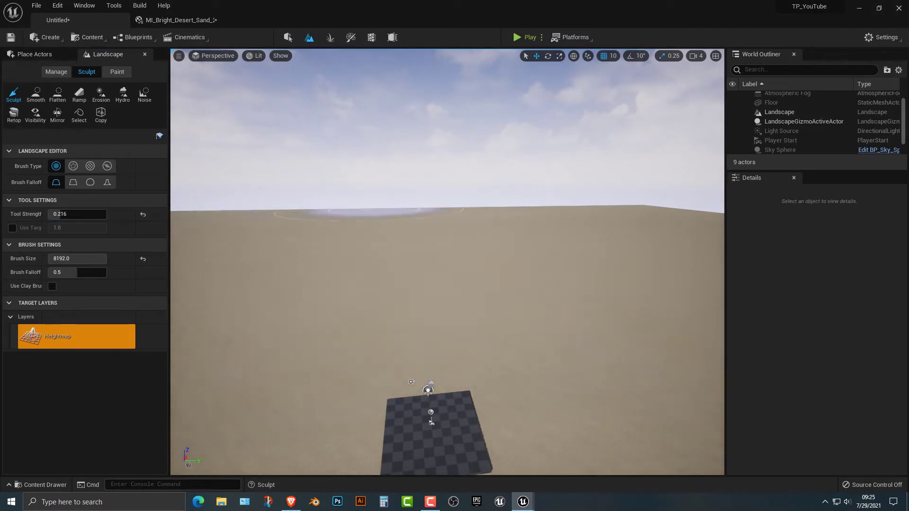
{"action": "left_click_drag", "start_coordinate": [488, 215], "coordinate": [539, 232]}
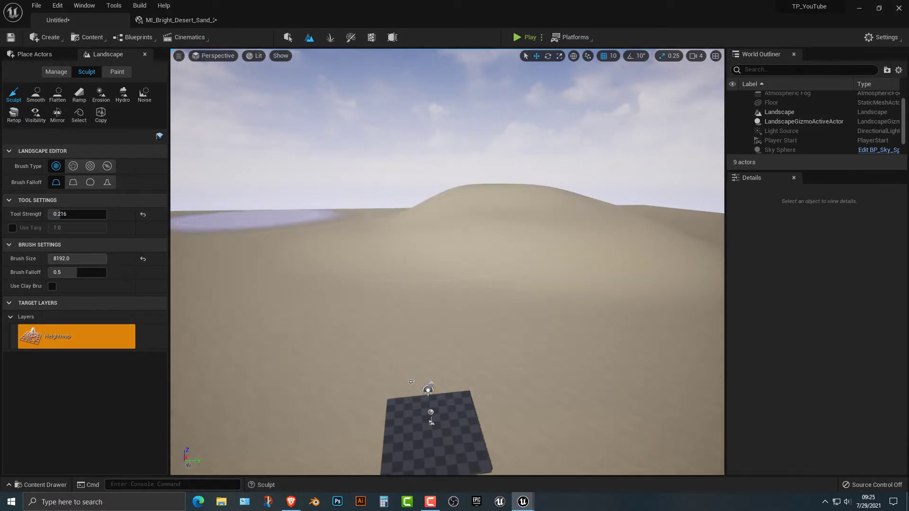
{"action": "left_click_drag", "start_coordinate": [227, 220], "coordinate": [232, 227]}
{"action": "right_click_drag", "start_coordinate": [232, 227], "coordinate": [90, 215]}
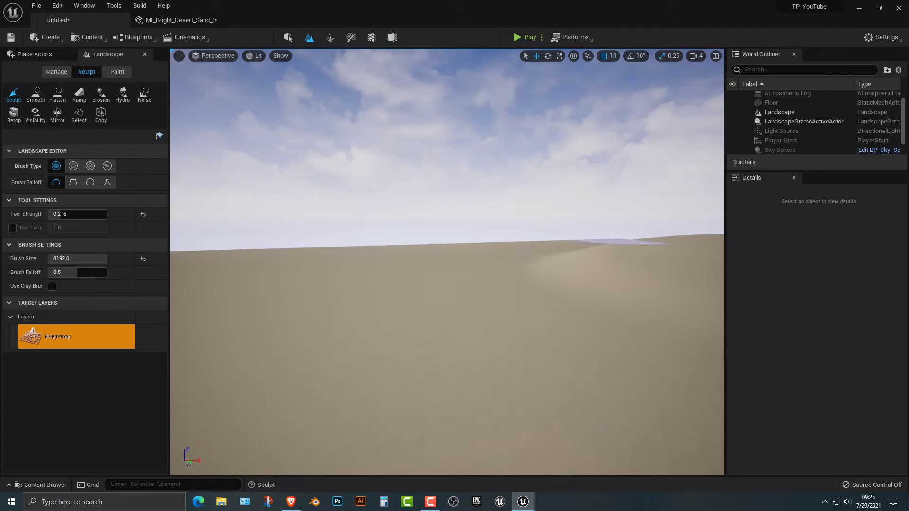
{"action": "mouse_move", "coordinate": [621, 242]}
{"action": "left_mouse_down"}
{"action": "mouse_move", "coordinate": [460, 260]}
{"action": "mouse_move", "coordinate": [336, 256]}
{"action": "left_mouse_up"}
{"action": "mouse_move", "coordinate": [336, 255]}
{"action": "right_mouse_down"}
{"action": "mouse_move", "coordinate": [305, 270]}
{"action": "mouse_move", "coordinate": [306, 327]}
{"action": "mouse_move", "coordinate": [306, 296]}
{"action": "mouse_move", "coordinate": [337, 305]}
{"action": "mouse_move", "coordinate": [332, 286]}
{"action": "right_mouse_up"}
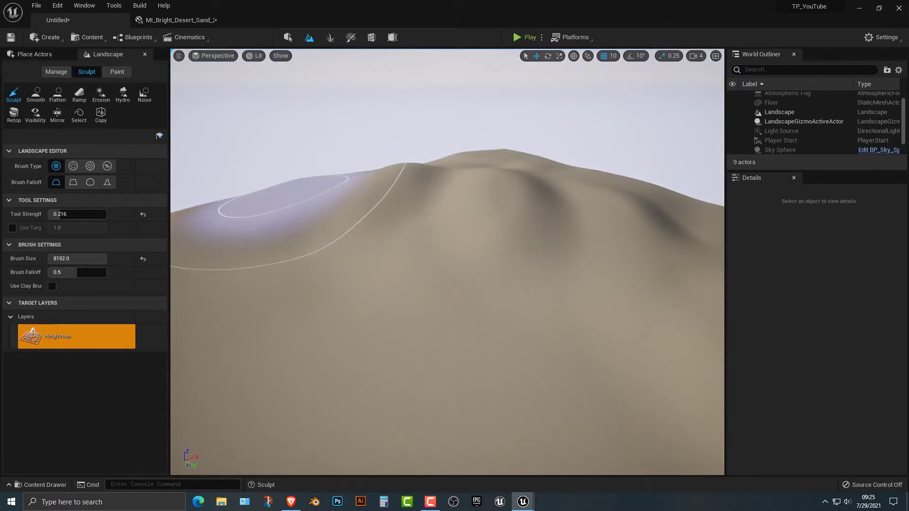
- Raise further dunes around the outer parts of the landscape with the Sculpt brush
{"action": "mouse_move", "coordinate": [284, 201]}
{"action": "right_mouse_down"}
{"action": "mouse_move", "coordinate": [183, 176]}
{"action": "mouse_move", "coordinate": [175, 202]}
{"action": "right_mouse_up"}
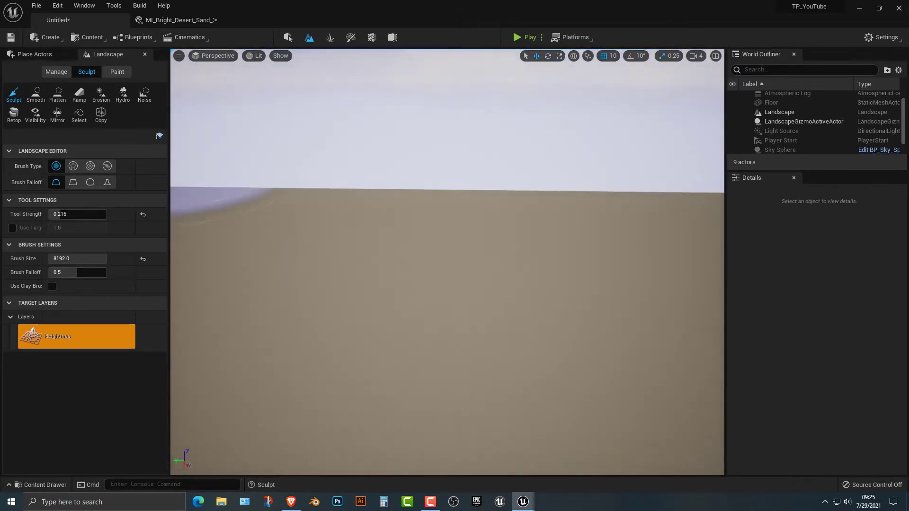
{"action": "left_click_drag", "start_coordinate": [209, 198], "coordinate": [621, 202]}
{"action": "right_click_drag", "start_coordinate": [635, 204], "coordinate": [710, 203]}
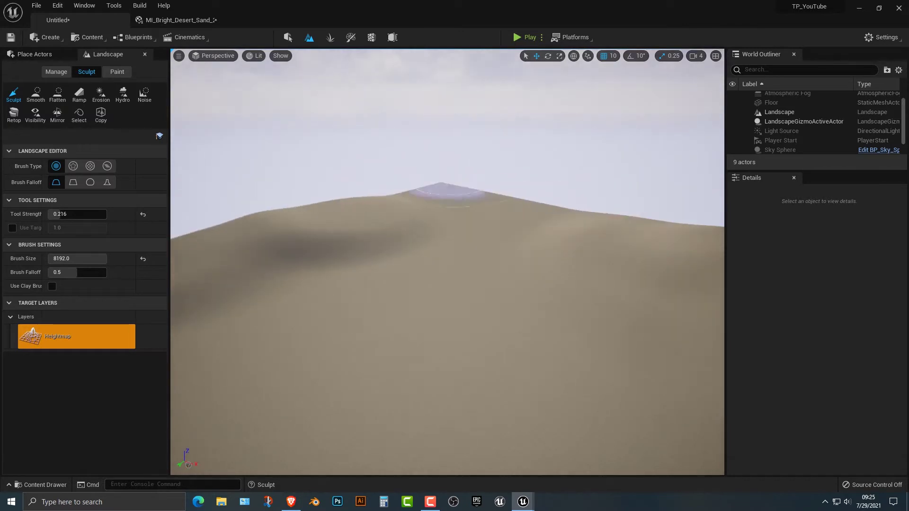
{"action": "mouse_move", "coordinate": [450, 193]}
{"action": "left_mouse_down"}
{"action": "mouse_move", "coordinate": [580, 251]}
{"action": "mouse_move", "coordinate": [544, 237]}
{"action": "left_mouse_up"}
{"action": "mouse_move", "coordinate": [545, 237]}
{"action": "right_mouse_down"}
{"action": "mouse_move", "coordinate": [739, 232]}
{"action": "mouse_move", "coordinate": [763, 244]}
{"action": "right_mouse_up"}
{"action": "mouse_move", "coordinate": [190, 225]}
{"action": "left_mouse_down"}
{"action": "mouse_move", "coordinate": [313, 166]}
{"action": "mouse_move", "coordinate": [337, 178]}
{"action": "left_mouse_up"}
{"action": "mouse_move", "coordinate": [341, 184]}
{"action": "right_mouse_down"}
{"action": "mouse_move", "coordinate": [266, 177]}
{"action": "mouse_move", "coordinate": [232, 203]}
{"action": "right_mouse_up"}
{"action": "left_click_drag", "start_coordinate": [322, 182], "coordinate": [286, 184]}
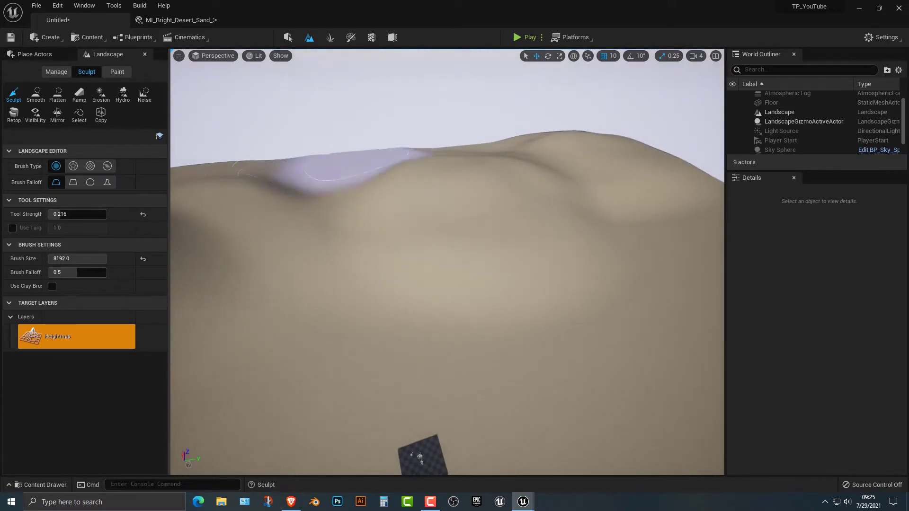
- Try raising a tall hill on the dunes beyond the floor, and undo the sculpting
{"action": "mouse_move", "coordinate": [355, 175]}
{"action": "left_mouse_down"}
{"action": "mouse_move", "coordinate": [450, 199]}
{"action": "mouse_move", "coordinate": [473, 189]}
{"action": "left_mouse_up"}
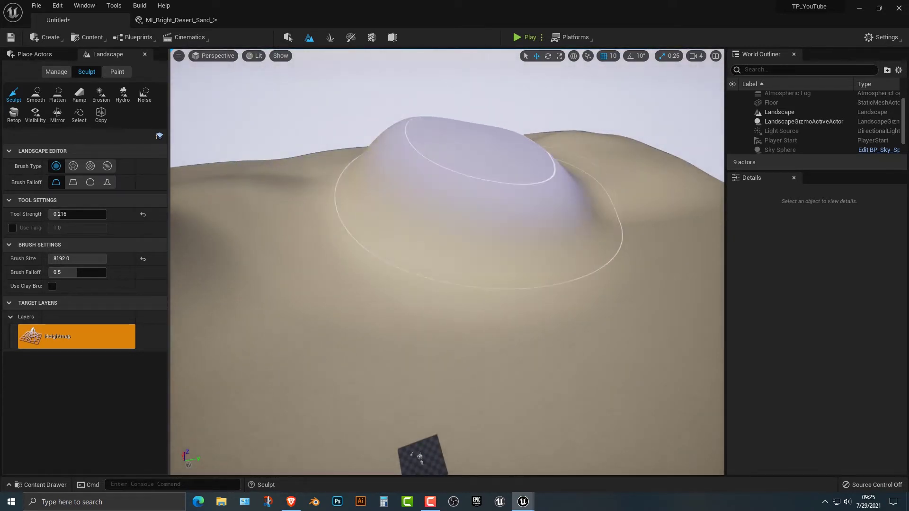
{"action": "key", "text": "ctrl+z"}
{"action": "key", "text": "ctrl+z"}
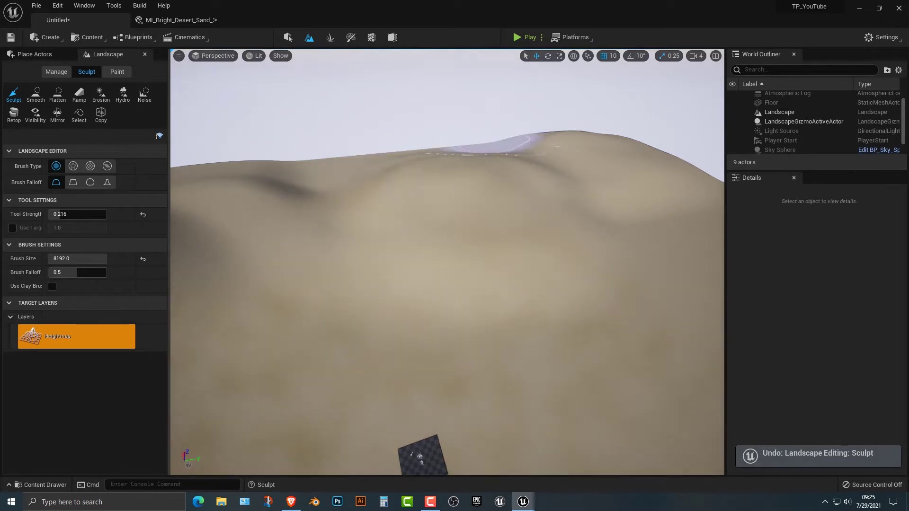
- Raise the sand in front of the distant dune chain with another Sculpt stroke
{"action": "mouse_move", "coordinate": [441, 159]}
{"action": "right_mouse_down"}
{"action": "mouse_move", "coordinate": [521, 154]}
{"action": "mouse_move", "coordinate": [369, 158]}
{"action": "right_mouse_up"}
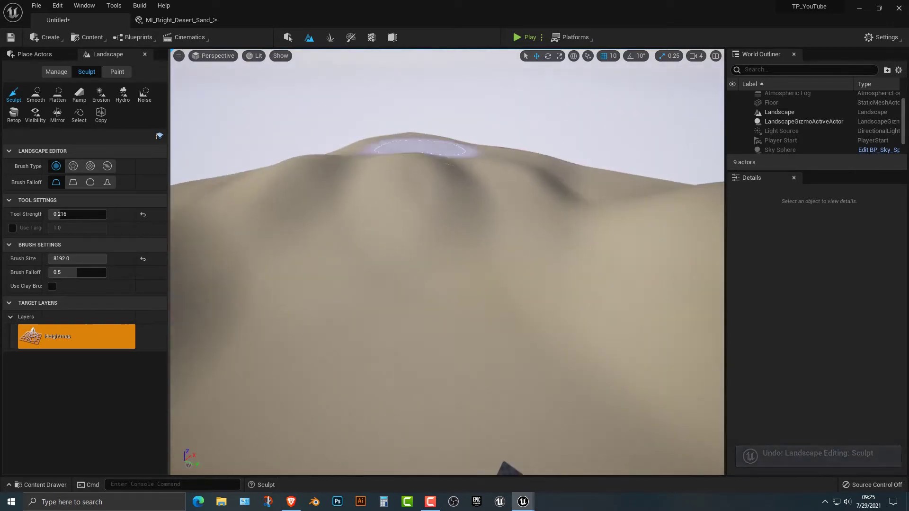
{"action": "mouse_move", "coordinate": [397, 209]}
{"action": "left_mouse_down"}
{"action": "mouse_move", "coordinate": [317, 279]}
{"action": "mouse_move", "coordinate": [374, 308]}
{"action": "left_mouse_up"}
{"action": "right_click_drag", "start_coordinate": [374, 307], "coordinate": [204, 331]}
- Try raising a large mound in the middle of the sand, and undo the stroke
{"action": "right_click_drag", "start_coordinate": [331, 294], "coordinate": [344, 284]}
{"action": "left_click_drag", "start_coordinate": [345, 284], "coordinate": [365, 269]}
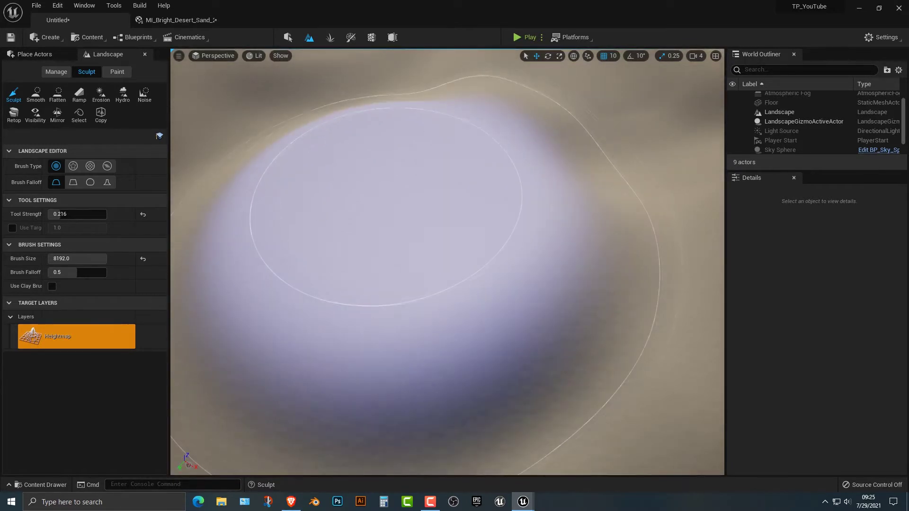
{"action": "mouse_move", "coordinate": [365, 270]}
{"action": "right_mouse_down"}
{"action": "mouse_move", "coordinate": [308, 190]}
{"action": "mouse_move", "coordinate": [244, 144]}
{"action": "right_mouse_up"}
{"action": "key", "text": "ctrl+z"}
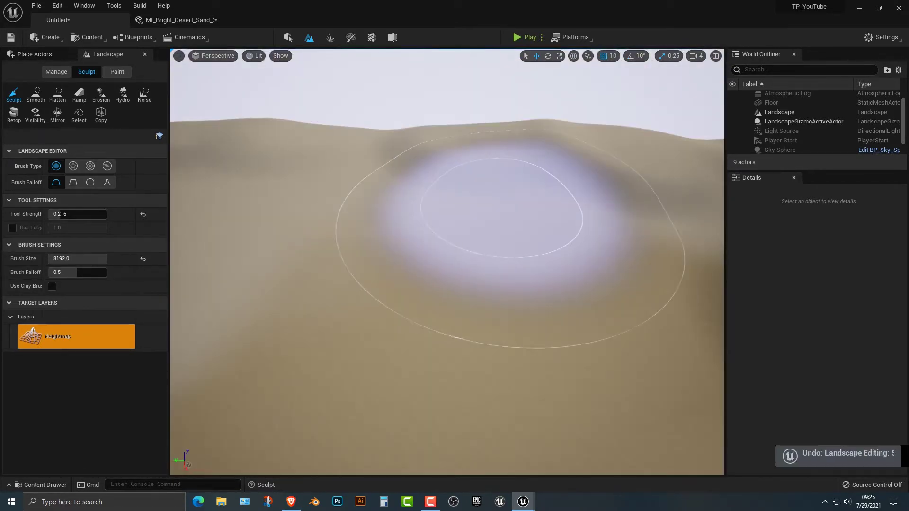
- Sculpt a ridge of dunes along the flat horizon of the landscape
{"action": "mouse_move", "coordinate": [284, 270]}
{"action": "right_mouse_down"}
{"action": "mouse_move", "coordinate": [199, 243]}
{"action": "mouse_move", "coordinate": [142, 251]}
{"action": "right_mouse_up"}
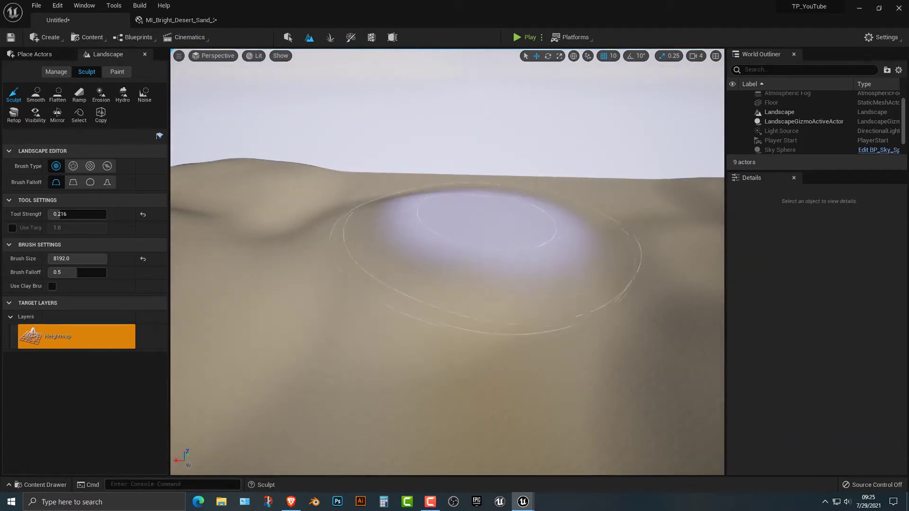
{"action": "mouse_move", "coordinate": [573, 203]}
{"action": "left_mouse_down"}
{"action": "mouse_move", "coordinate": [383, 190]}
{"action": "mouse_move", "coordinate": [255, 194]}
{"action": "left_mouse_up"}
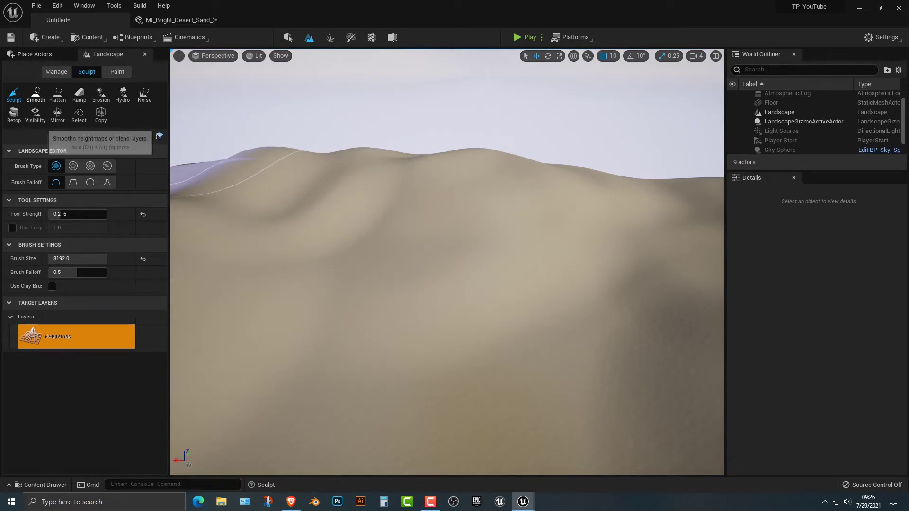
- Soften the crests and slopes of the raised dunes with the Smooth tool
{"action": "left_click", "coordinate": [35, 94]}
{"action": "mouse_move", "coordinate": [272, 175]}
{"action": "left_mouse_down"}
{"action": "mouse_move", "coordinate": [639, 204]}
{"action": "mouse_move", "coordinate": [488, 206]}
{"action": "mouse_move", "coordinate": [265, 183]}
{"action": "left_mouse_up"}
{"action": "right_click_drag", "start_coordinate": [265, 182], "coordinate": [416, 182]}
{"action": "right_click_drag", "start_coordinate": [303, 189], "coordinate": [284, 192]}
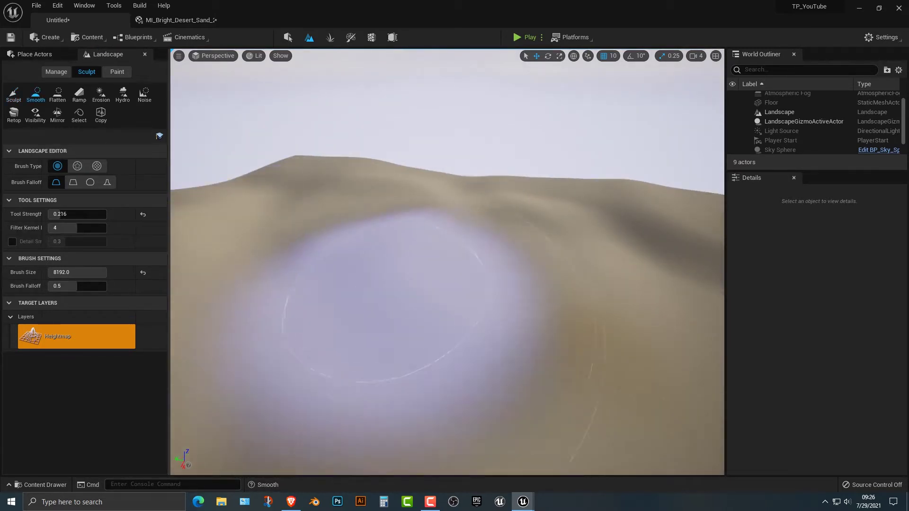
{"action": "mouse_move", "coordinate": [637, 208]}
{"action": "left_mouse_down"}
{"action": "mouse_move", "coordinate": [630, 249]}
{"action": "mouse_move", "coordinate": [474, 284]}
{"action": "left_mouse_up"}
{"action": "right_click_drag", "start_coordinate": [473, 284], "coordinate": [635, 313]}
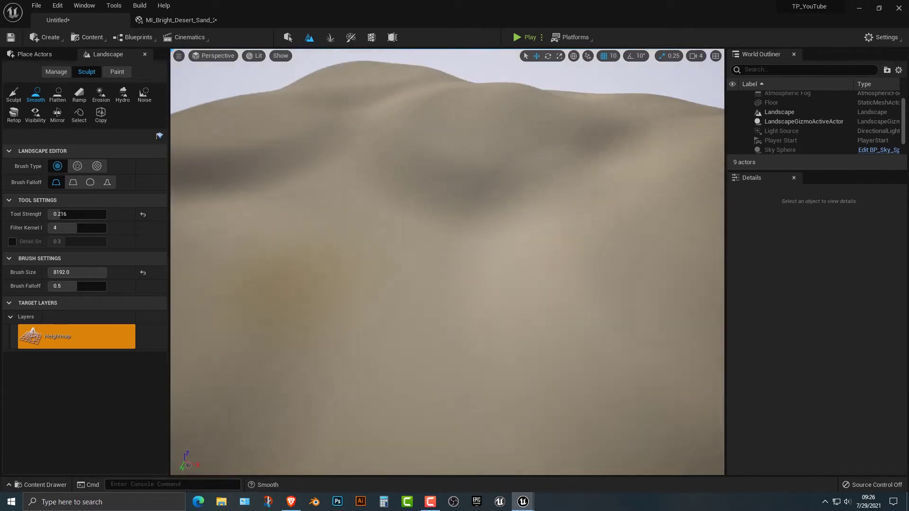
{"action": "mouse_move", "coordinate": [466, 284]}
{"action": "left_mouse_down"}
{"action": "mouse_move", "coordinate": [305, 192]}
{"action": "mouse_move", "coordinate": [383, 90]}
{"action": "mouse_move", "coordinate": [615, 152]}
{"action": "mouse_move", "coordinate": [497, 102]}
{"action": "mouse_move", "coordinate": [568, 156]}
{"action": "left_mouse_up"}
{"action": "mouse_move", "coordinate": [569, 156]}
{"action": "right_mouse_down"}
{"action": "mouse_move", "coordinate": [549, 265]}
{"action": "mouse_move", "coordinate": [587, 185]}
{"action": "right_mouse_up"}
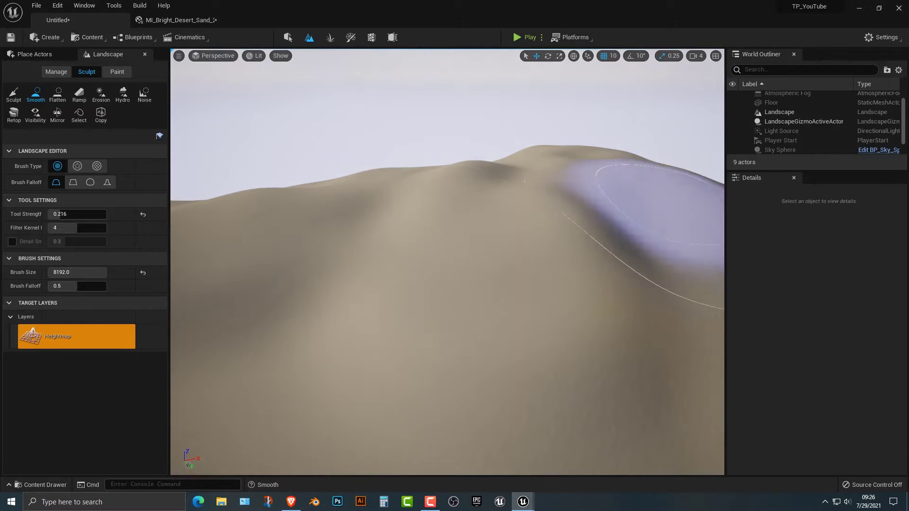
- Return to the Sculpt tool over a close-up dune slope and set the brush size to about 1743
{"action": "mouse_move", "coordinate": [545, 255]}
{"action": "right_mouse_down"}
{"action": "mouse_move", "coordinate": [710, 261]}
{"action": "mouse_move", "coordinate": [720, 270]}
{"action": "right_mouse_up"}
{"action": "right_click_drag", "start_coordinate": [407, 192], "coordinate": [459, 204]}
{"action": "key", "text": "w"}
{"action": "right_click_drag", "start_coordinate": [403, 227], "coordinate": [404, 234]}
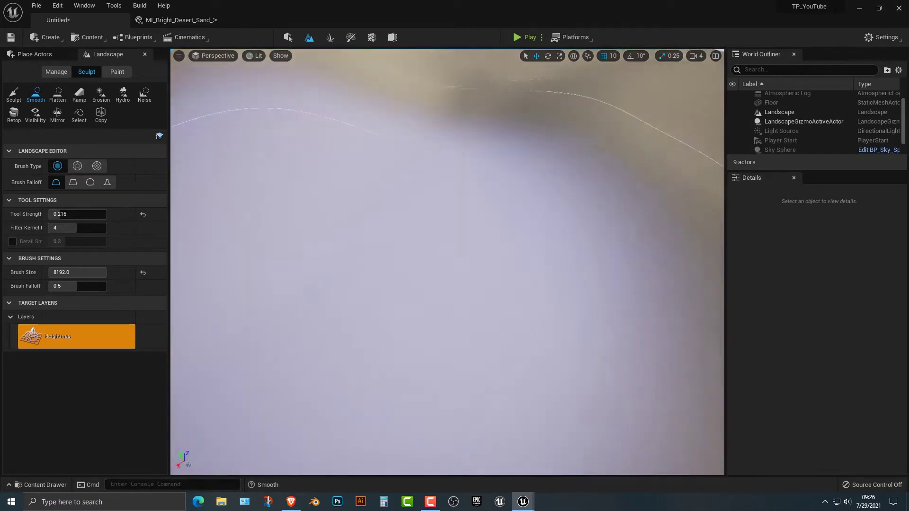
{"action": "left_click", "coordinate": [13, 95]}
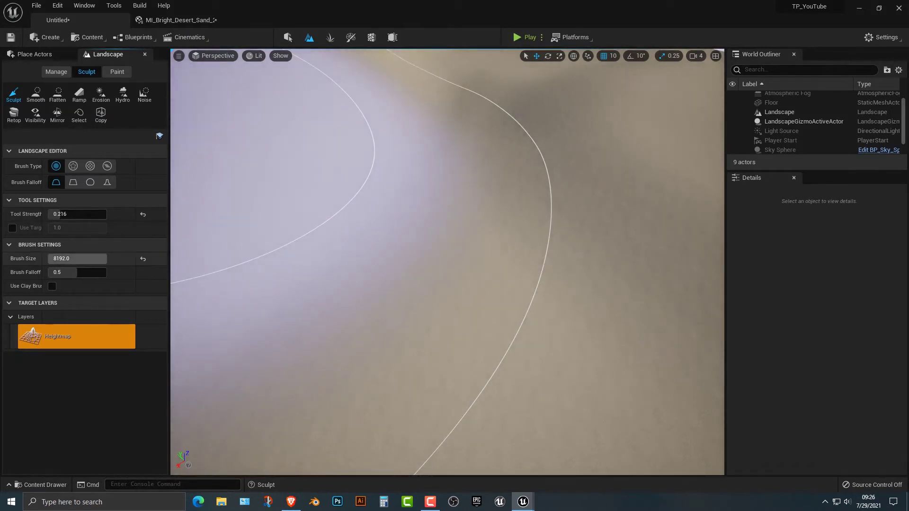
{"action": "left_click_drag", "start_coordinate": [78, 259], "coordinate": [54, 258]}
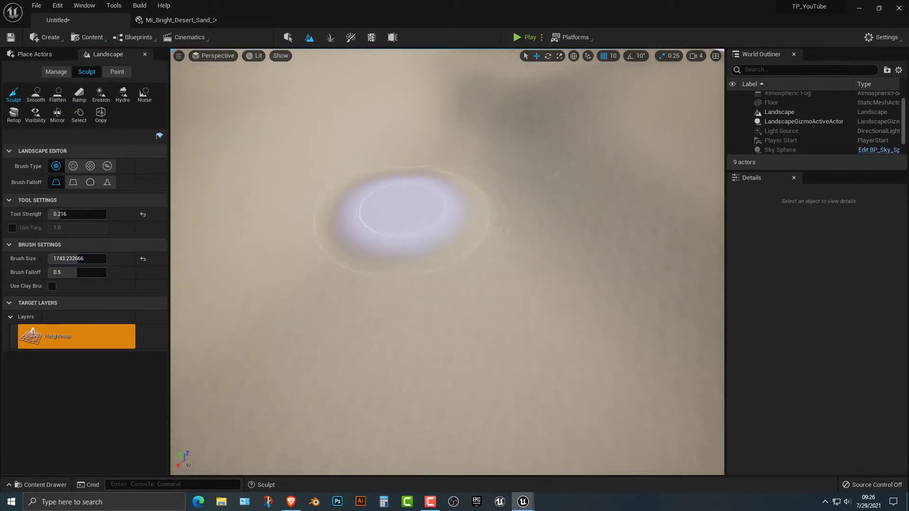
- Try raising small mounds on the dune slope with the smaller Sculpt brush, undoing the strokes
{"action": "mouse_move", "coordinate": [402, 211]}
{"action": "left_mouse_down"}
{"action": "mouse_move", "coordinate": [417, 197]}
{"action": "mouse_move", "coordinate": [400, 284]}
{"action": "left_mouse_up"}
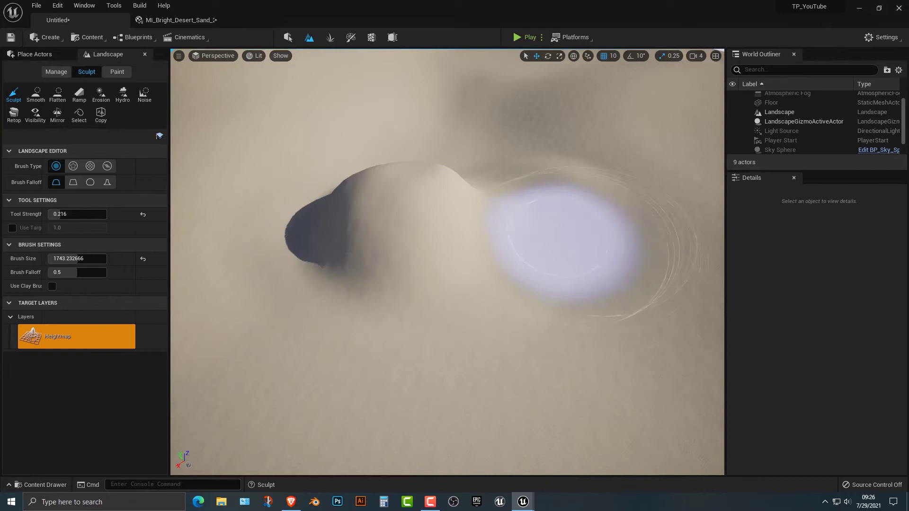
{"action": "key", "text": "ctrl+z"}
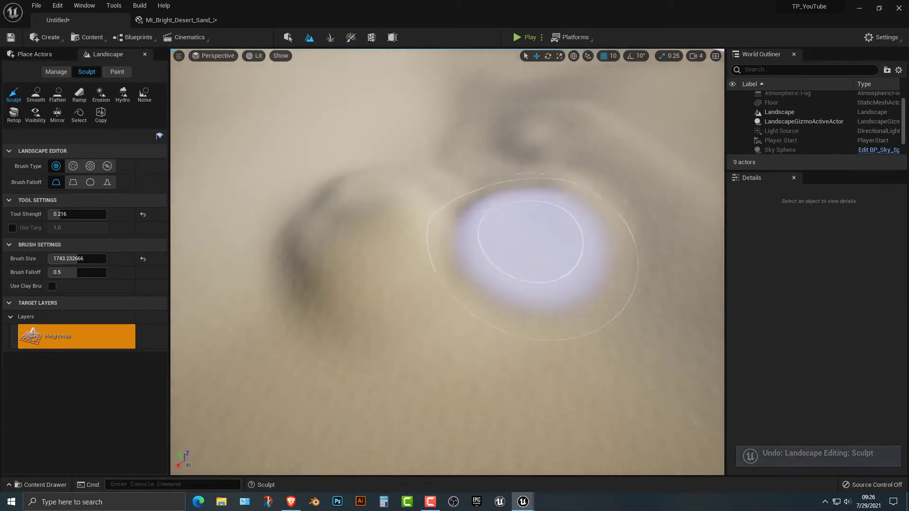
{"action": "mouse_move", "coordinate": [530, 241]}
{"action": "left_mouse_down"}
{"action": "mouse_move", "coordinate": [365, 230]}
{"action": "mouse_move", "coordinate": [398, 243]}
{"action": "mouse_move", "coordinate": [544, 142]}
{"action": "mouse_move", "coordinate": [389, 132]}
{"action": "left_mouse_up"}
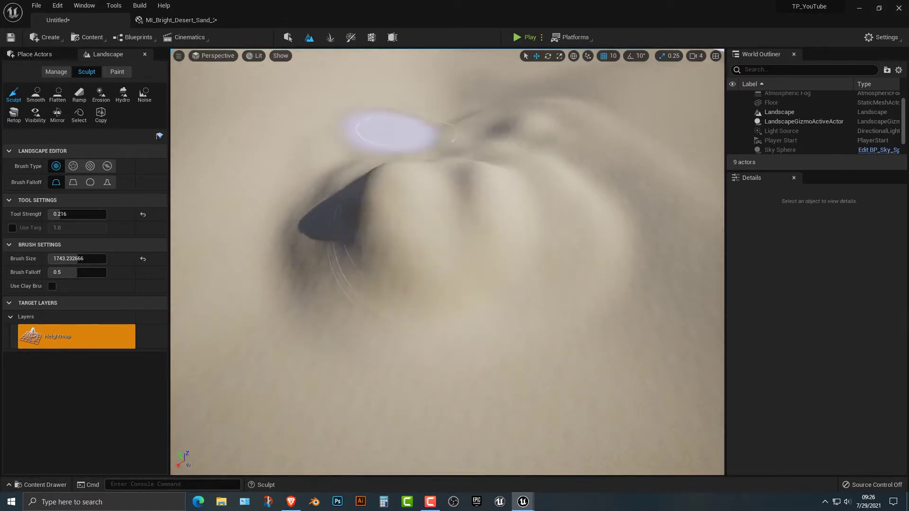
{"action": "key", "text": "ctrl+z"}
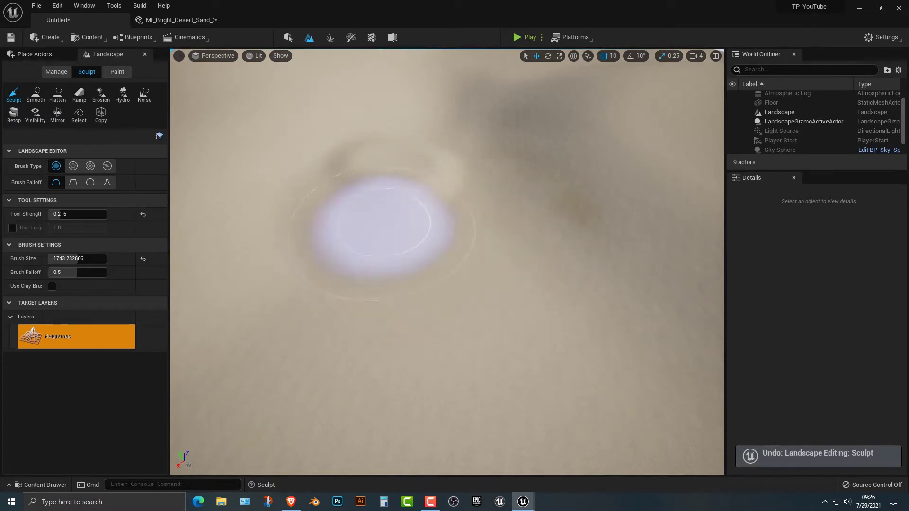
{"action": "mouse_move", "coordinate": [371, 223]}
{"action": "left_mouse_down"}
{"action": "mouse_move", "coordinate": [456, 183]}
{"action": "mouse_move", "coordinate": [406, 228]}
{"action": "mouse_move", "coordinate": [471, 178]}
{"action": "mouse_move", "coordinate": [521, 180]}
{"action": "mouse_move", "coordinate": [329, 121]}
{"action": "mouse_move", "coordinate": [436, 193]}
{"action": "mouse_move", "coordinate": [389, 209]}
{"action": "mouse_move", "coordinate": [507, 151]}
{"action": "left_mouse_up"}
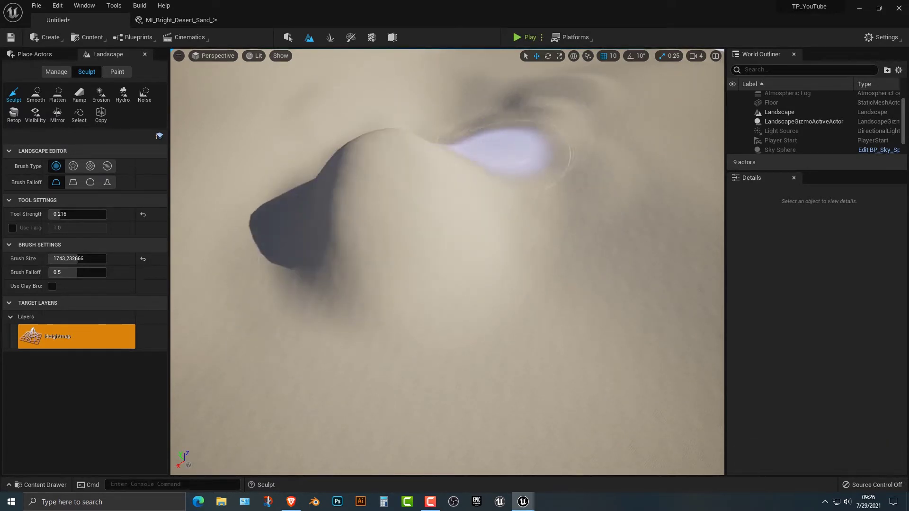
{"action": "mouse_move", "coordinate": [417, 204]}
{"action": "left_mouse_down"}
{"action": "mouse_move", "coordinate": [396, 224]}
{"action": "mouse_move", "coordinate": [497, 194]}
{"action": "left_mouse_up"}
{"action": "key", "text": "ctrl+z"}
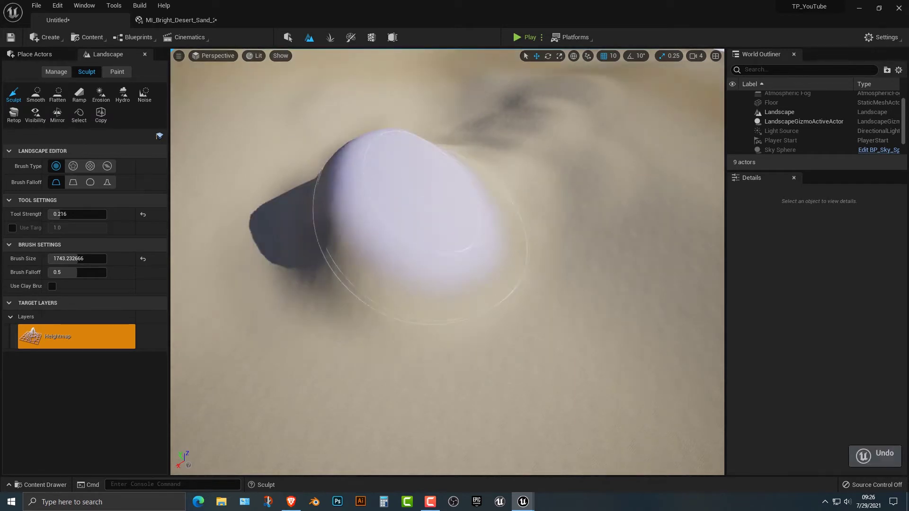
{"action": "key", "text": "ctrl+z"}
- Raise a group of smaller dunes on the slope and blend them into the sand with the Smooth tool
{"action": "mouse_move", "coordinate": [422, 204]}
{"action": "left_mouse_down"}
{"action": "mouse_move", "coordinate": [308, 171]}
{"action": "mouse_move", "coordinate": [282, 149]}
{"action": "mouse_move", "coordinate": [432, 143]}
{"action": "mouse_move", "coordinate": [430, 191]}
{"action": "mouse_move", "coordinate": [471, 125]}
{"action": "mouse_move", "coordinate": [437, 142]}
{"action": "mouse_move", "coordinate": [448, 137]}
{"action": "mouse_move", "coordinate": [442, 223]}
{"action": "mouse_move", "coordinate": [497, 156]}
{"action": "mouse_move", "coordinate": [436, 122]}
{"action": "mouse_move", "coordinate": [204, 64]}
{"action": "left_mouse_up"}
{"action": "key", "text": "ctrl+z"}
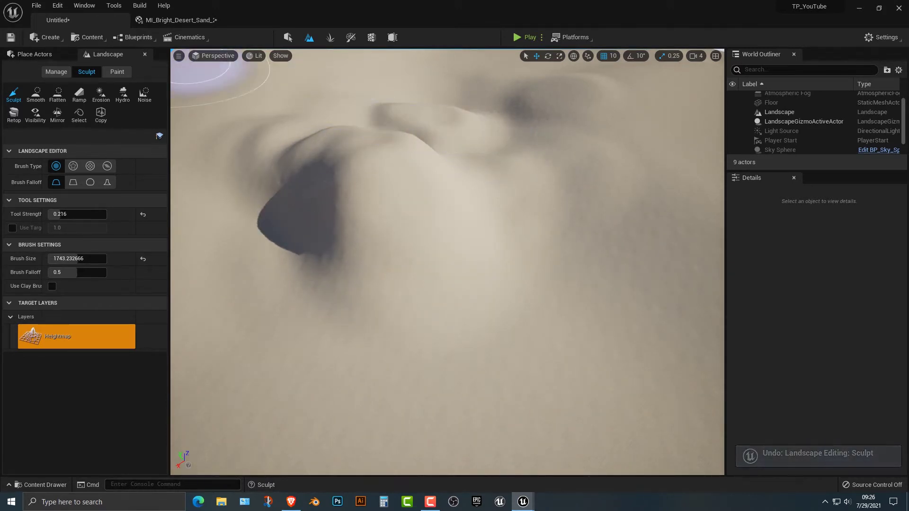
{"action": "left_click", "coordinate": [35, 93]}
{"action": "mouse_move", "coordinate": [294, 199]}
{"action": "left_mouse_down"}
{"action": "mouse_move", "coordinate": [406, 112]}
{"action": "mouse_move", "coordinate": [436, 163]}
{"action": "mouse_move", "coordinate": [573, 149]}
{"action": "mouse_move", "coordinate": [363, 170]}
{"action": "mouse_move", "coordinate": [427, 169]}
{"action": "left_mouse_up"}
{"action": "mouse_move", "coordinate": [427, 169]}
{"action": "right_mouse_down"}
{"action": "mouse_move", "coordinate": [427, 83]}
{"action": "mouse_move", "coordinate": [331, 111]}
{"action": "mouse_move", "coordinate": [265, 113]}
{"action": "mouse_move", "coordinate": [393, 146]}
{"action": "mouse_move", "coordinate": [455, 190]}
{"action": "right_mouse_up"}
{"action": "key", "text": "w"}
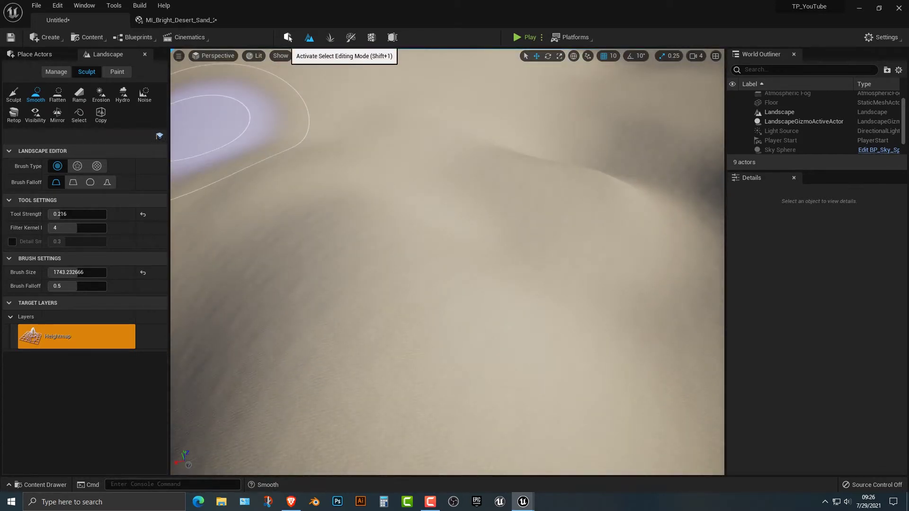
- Switch to Select mode, try placing a basic shape on the smoothed dune, and undo the placement
{"action": "left_click", "coordinate": [287, 37]}
{"action": "right_click_drag", "start_coordinate": [360, 151], "coordinate": [417, 170]}
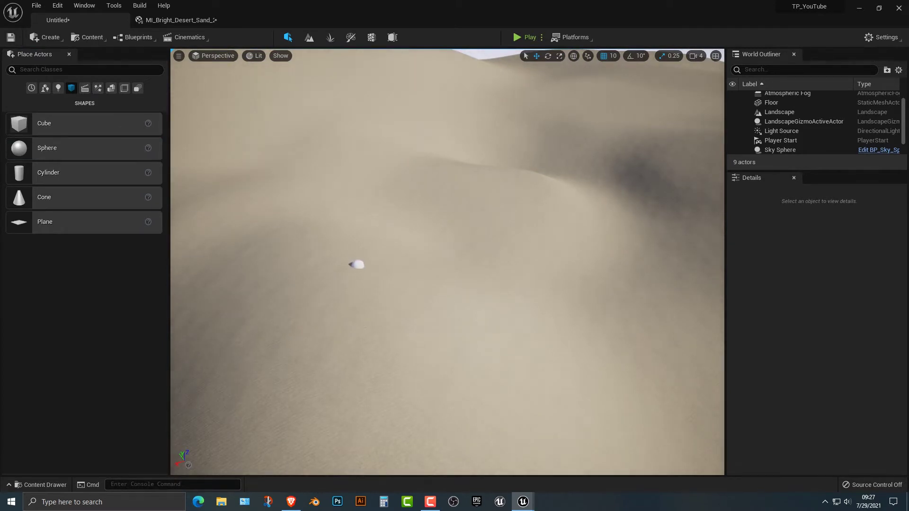
{"action": "left_click_drag", "start_coordinate": [367, 269], "coordinate": [368, 271]}
{"action": "key", "text": "ctrl+z"}
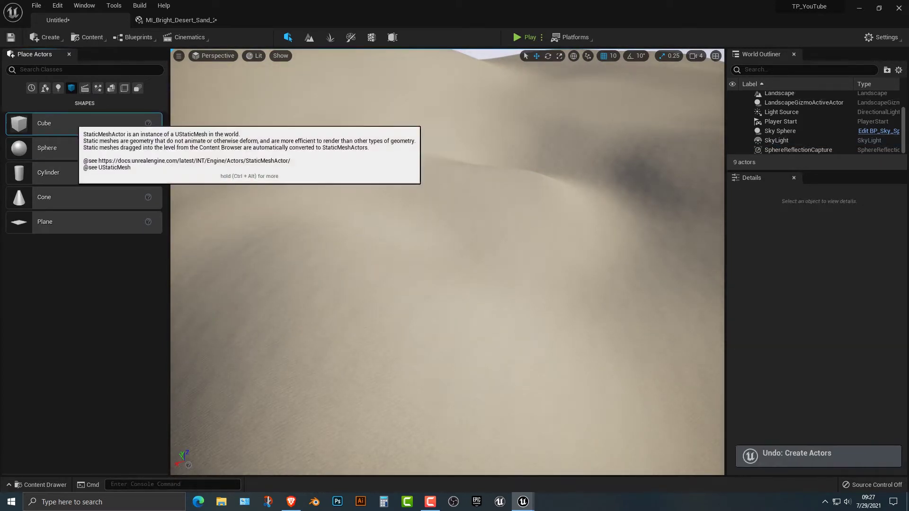
- Place a cube on the smoothed dune and scale it up uniformly into a large block
{"action": "left_click_drag", "start_coordinate": [45, 124], "coordinate": [357, 268]}
{"action": "key", "text": "e"}
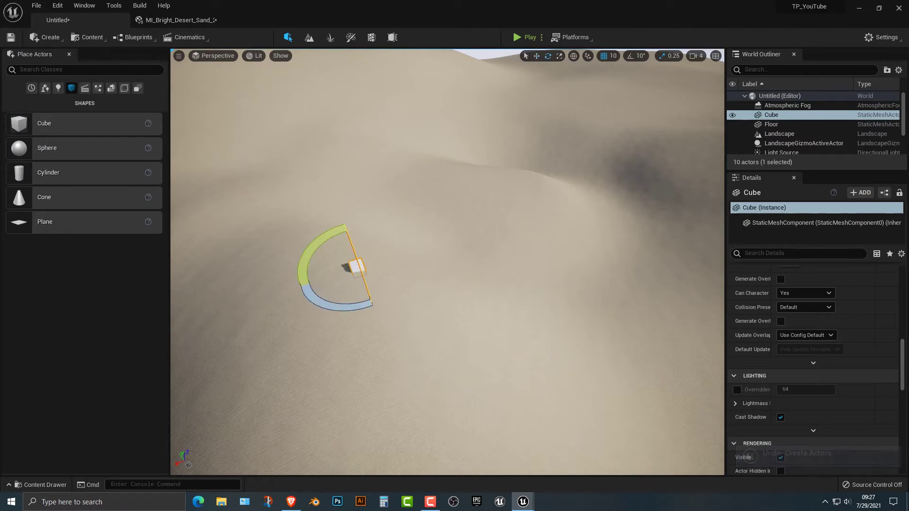
{"action": "key", "text": "r"}
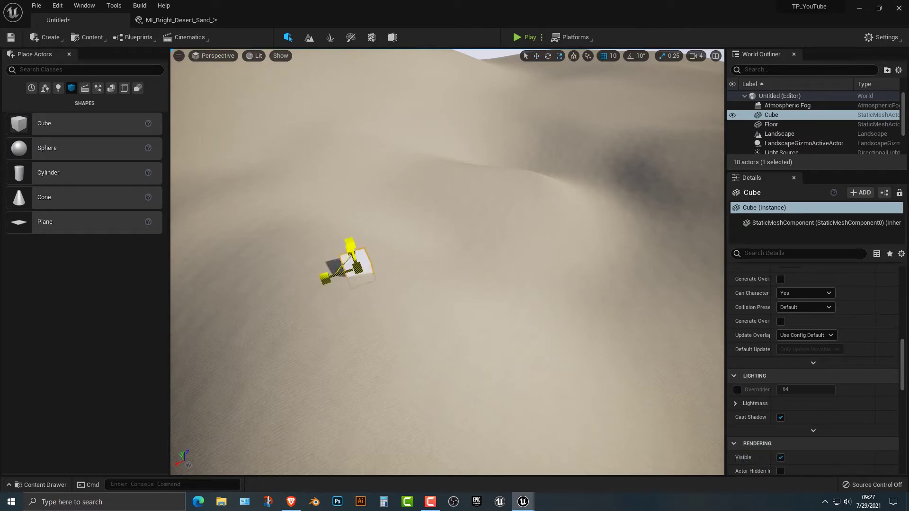
{"action": "left_click_drag", "start_coordinate": [351, 254], "coordinate": [398, 223]}
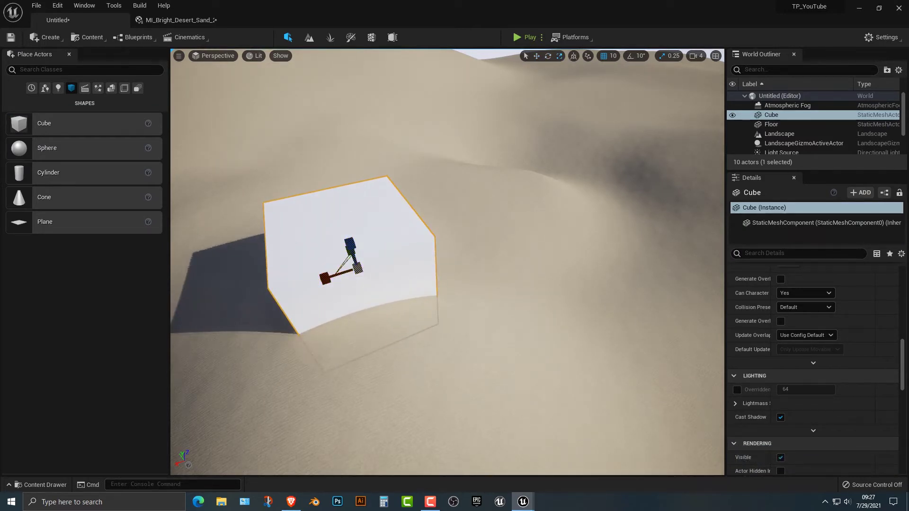
- Move the large cube upward so that less of it is buried in the sand
{"action": "right_click_drag", "start_coordinate": [398, 223], "coordinate": [393, 204]}
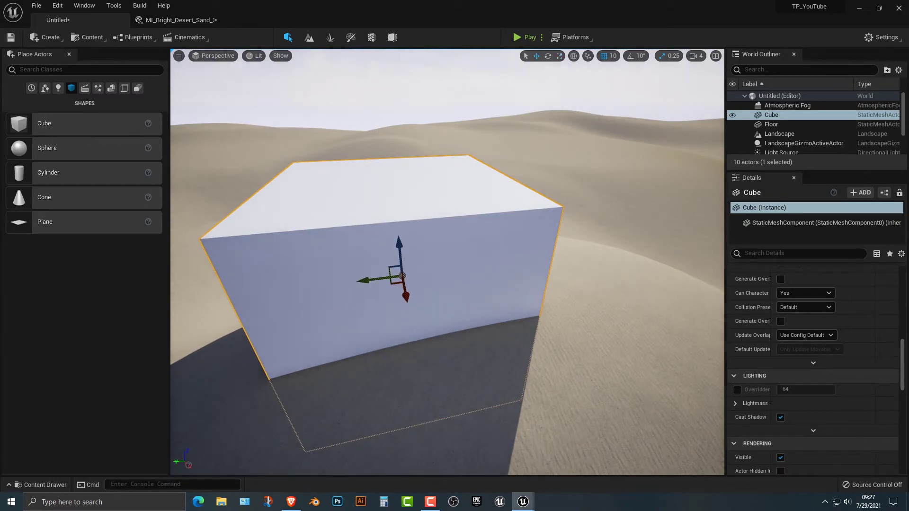
{"action": "right_click_drag", "start_coordinate": [402, 228], "coordinate": [360, 227]}
{"action": "left_click_drag", "start_coordinate": [435, 249], "coordinate": [427, 188]}
{"action": "right_click_drag", "start_coordinate": [426, 188], "coordinate": [246, 227]}
- Assign the M_Metal_Chrome material to the cube and inspect its reflective side up close
{"action": "scroll", "coordinate": [814, 360], "scroll_direction": "down", "scroll_amount": 5}
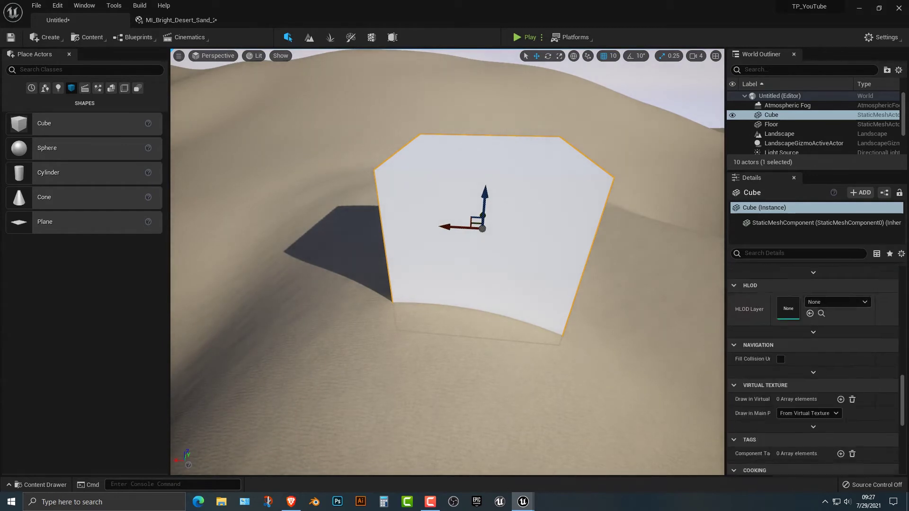
{"action": "scroll", "coordinate": [815, 369], "scroll_direction": "up", "scroll_amount": 10}
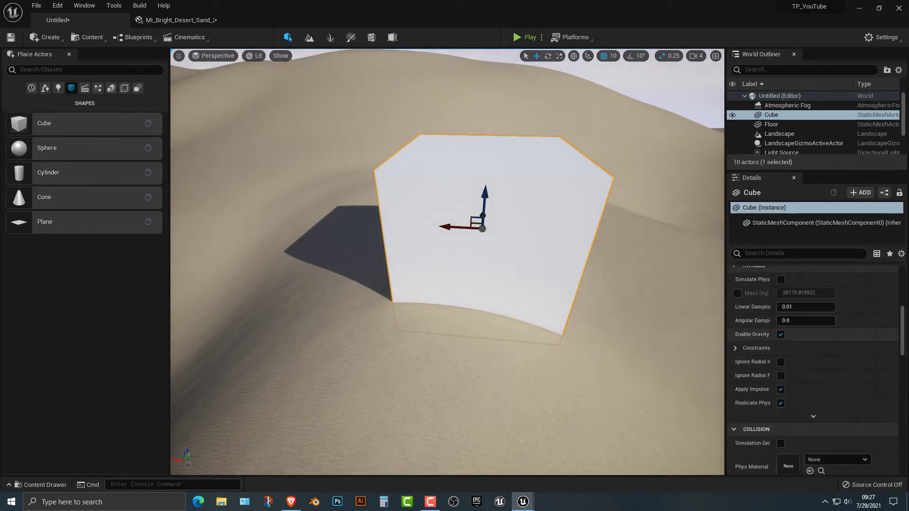
{"action": "left_click", "coordinate": [835, 390]}
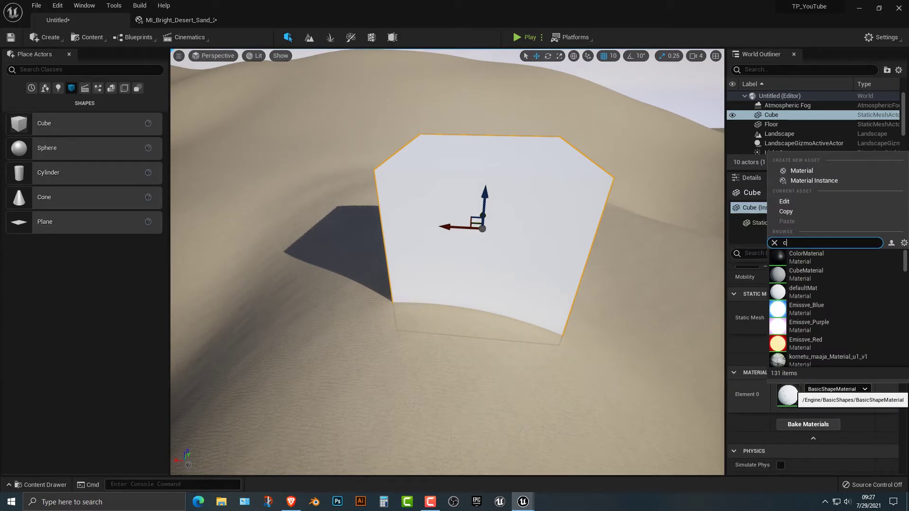
{"action": "type", "text": "chrom"}
{"action": "left_click", "coordinate": [811, 257]}
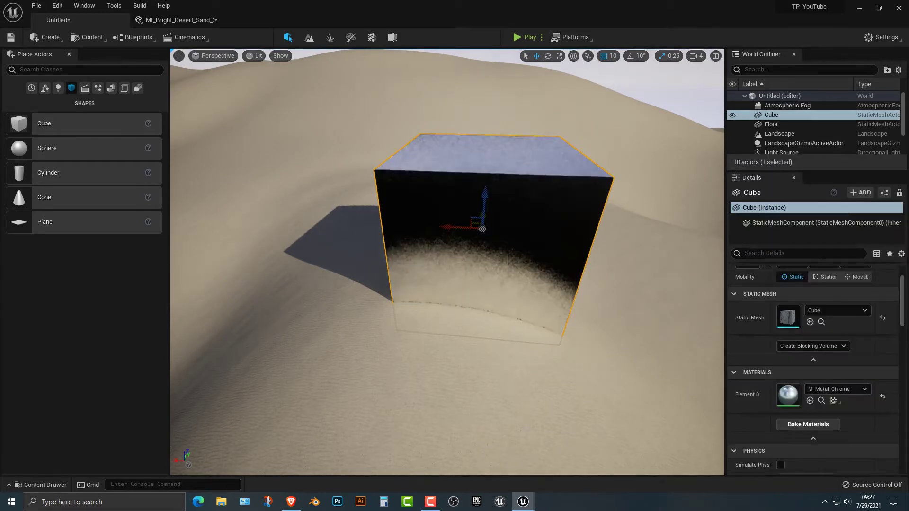
{"action": "right_click_drag", "start_coordinate": [474, 266], "coordinate": [528, 230]}
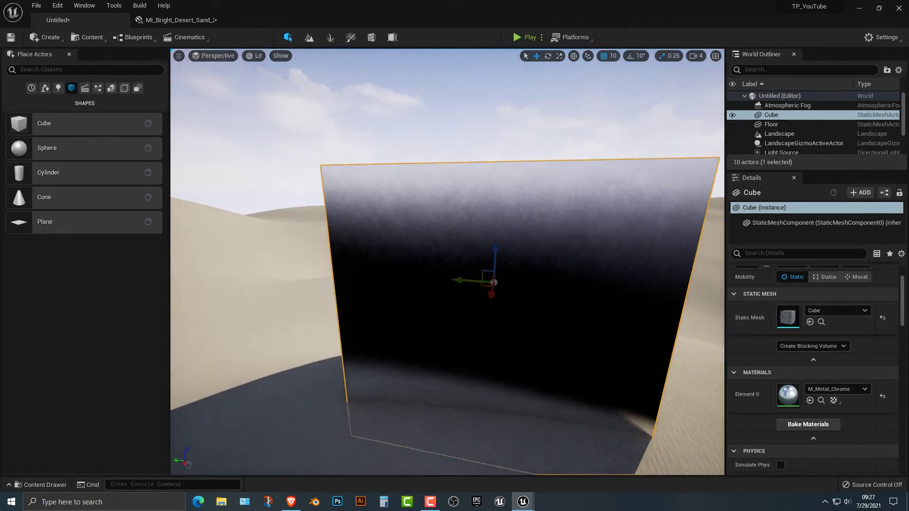
- Change the large cube's material to M_Metal_Copper
{"action": "left_click", "coordinate": [837, 389]}
{"action": "type", "text": "copper"}
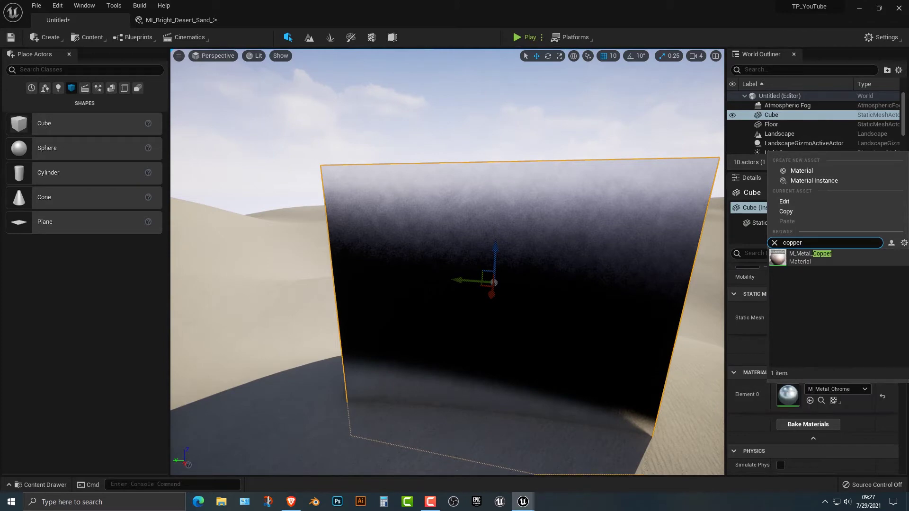
{"action": "key", "text": "Return"}
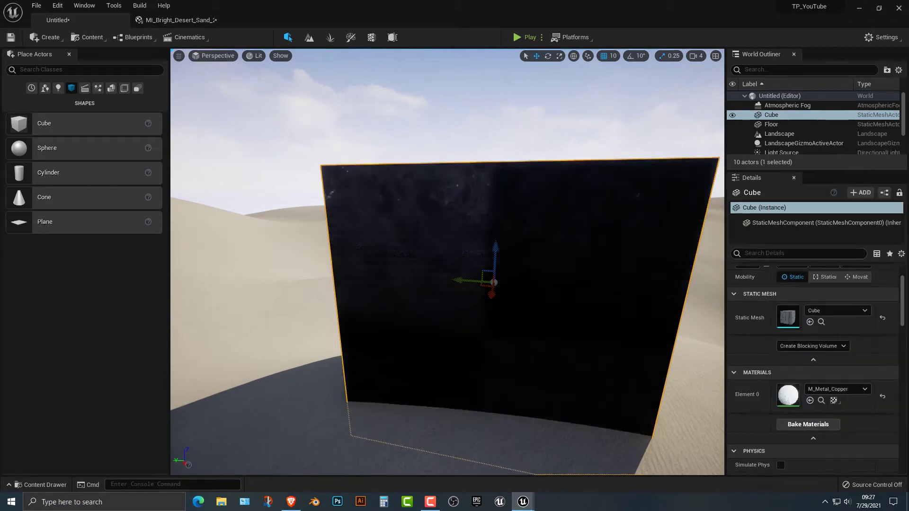
- Examine the copper cube's shaded and sunlit sides from around it and from farther back on the dune
{"action": "key", "text": "d"}
{"action": "right_click_drag", "start_coordinate": [447, 265], "coordinate": [502, 256]}
{"action": "key", "text": "s"}
{"action": "key", "text": "w"}
{"action": "key", "text": "a"}
{"action": "key", "text": "s"}
{"action": "key", "text": "a"}
{"action": "key", "text": "d"}
{"action": "key", "text": "a"}
{"action": "key", "text": "s"}
{"action": "key", "text": "q"}
{"action": "left_click_drag", "start_coordinate": [393, 240], "coordinate": [431, 258], "text": "alt"}
{"action": "right_click_drag", "start_coordinate": [436, 248], "coordinate": [445, 266]}
{"action": "key", "text": "q"}
{"action": "left_click_drag", "start_coordinate": [428, 242], "coordinate": [431, 241], "text": "alt"}
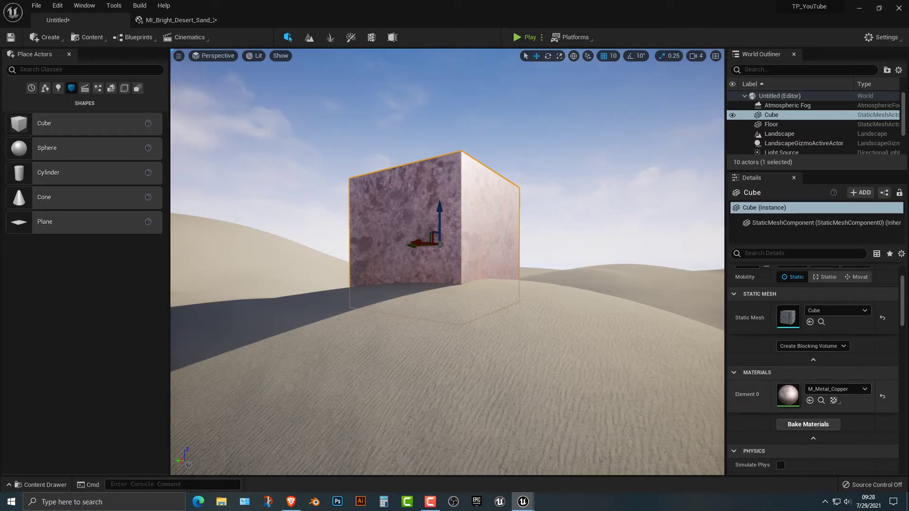
- Place a sphere from the basic shapes at the copper cube and raise it above the cube
{"action": "left_click", "coordinate": [838, 388]}
{"action": "left_click", "coordinate": [838, 388]}
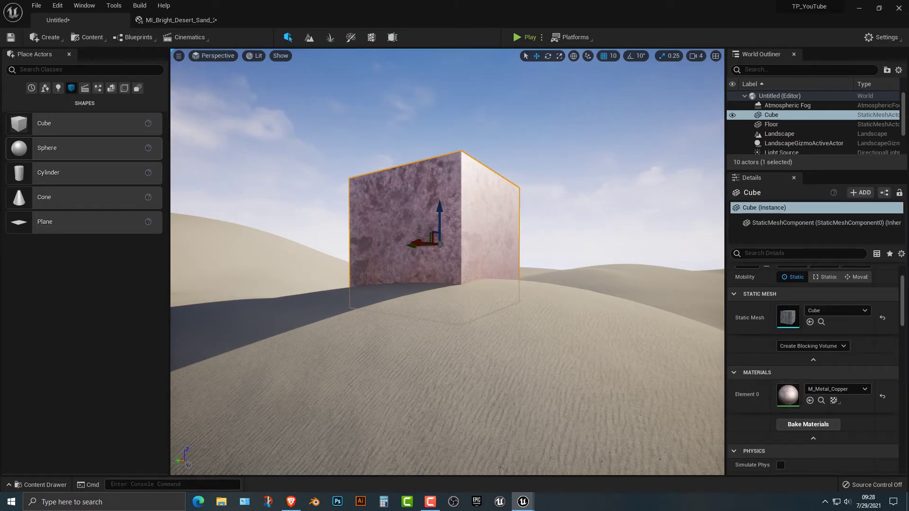
{"action": "left_click_drag", "start_coordinate": [65, 151], "coordinate": [80, 153]}
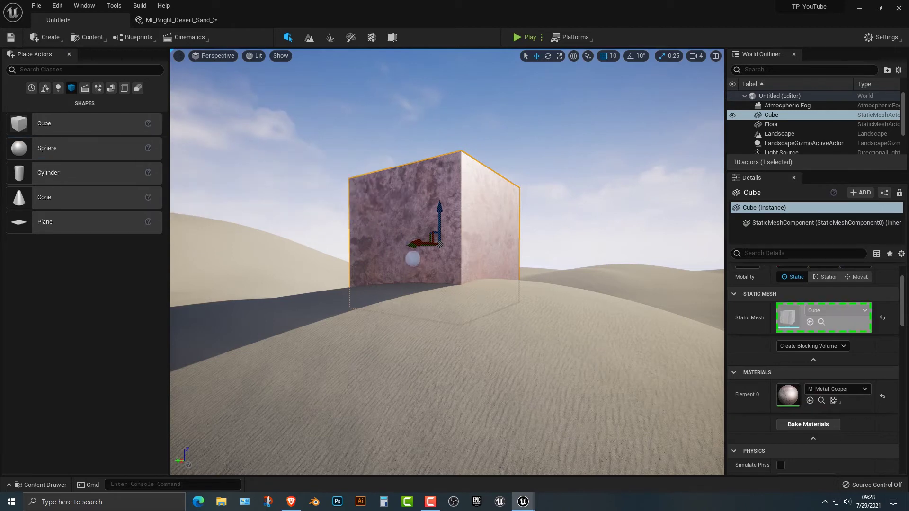
{"action": "left_click_drag", "start_coordinate": [412, 259], "coordinate": [437, 100]}
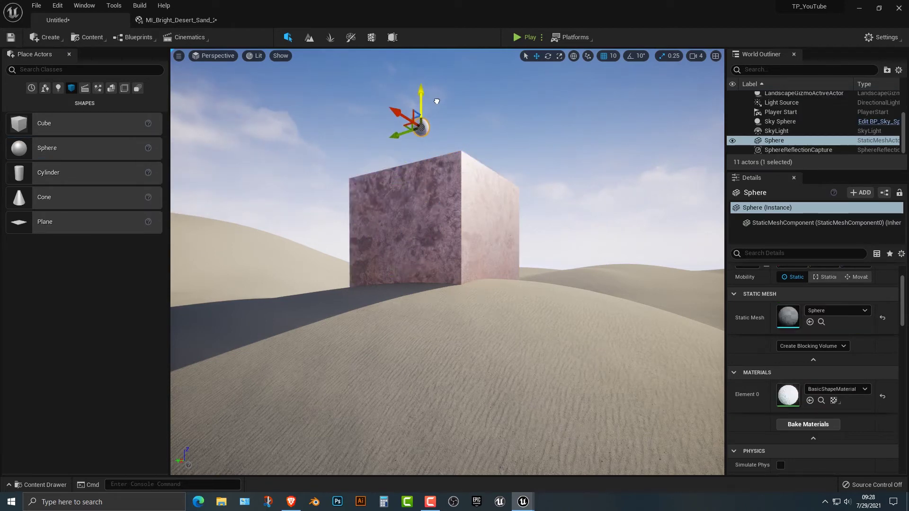
- Match the sphere's X location to the cube's by setting it to -4930
{"action": "right_click_drag", "start_coordinate": [437, 213], "coordinate": [336, 236]}
{"action": "left_click", "coordinate": [585, 263]}
{"action": "scroll", "coordinate": [855, 326], "scroll_direction": "up", "scroll_amount": 3}
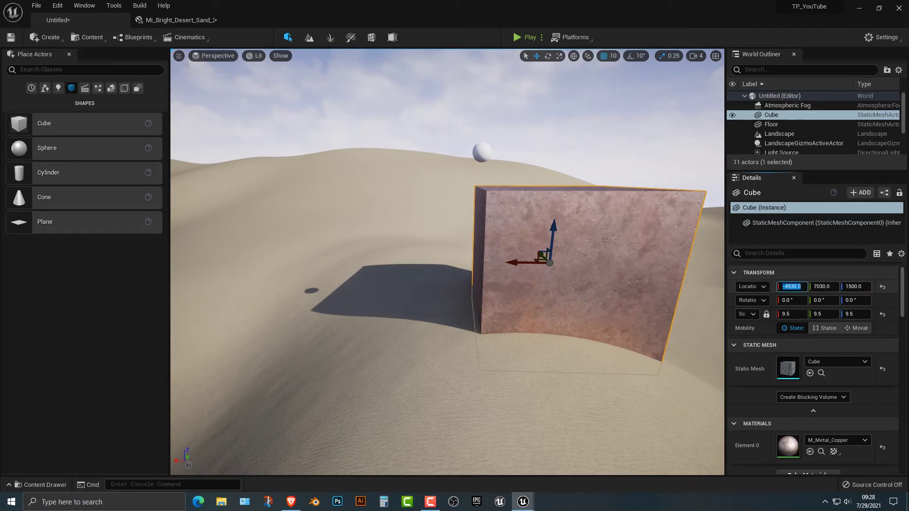
{"action": "left_click", "coordinate": [481, 152]}
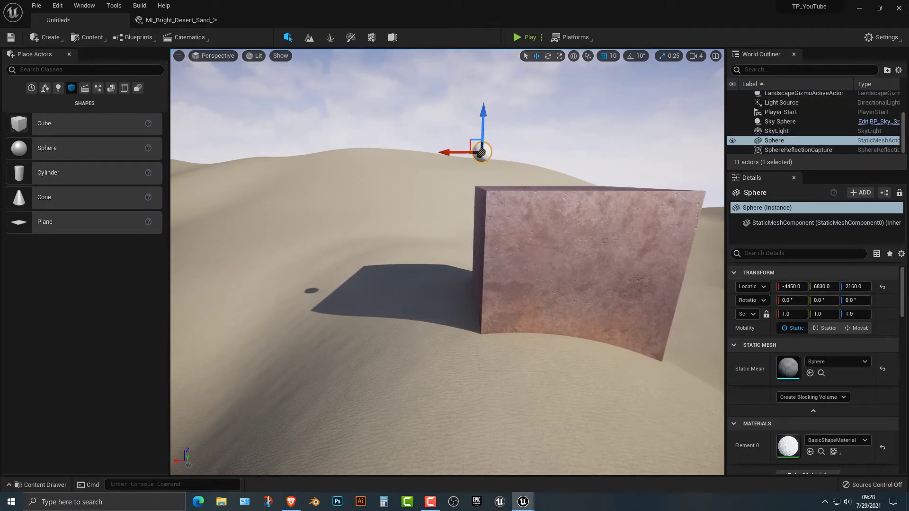
{"action": "key", "text": "Return"}
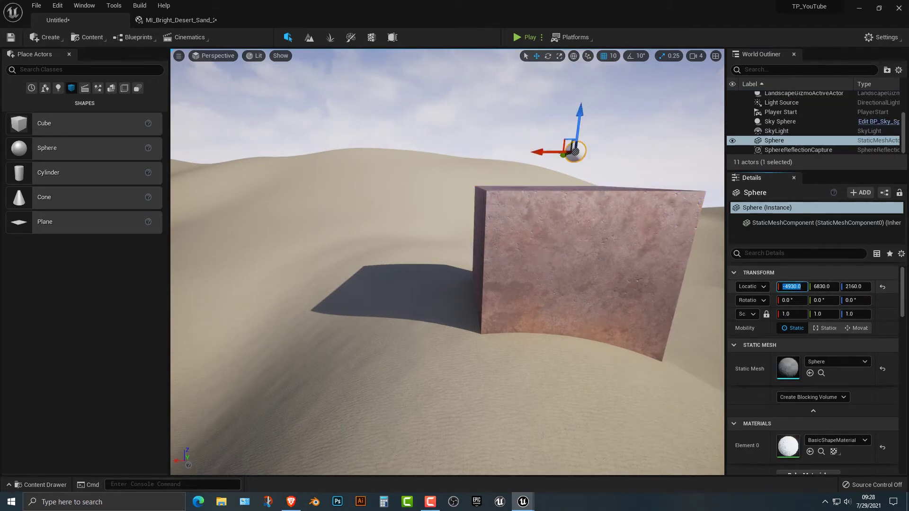
- Match the sphere's Y location to the cube's by setting it to 7030, centring it over the cube
{"action": "left_click", "coordinate": [585, 262]}
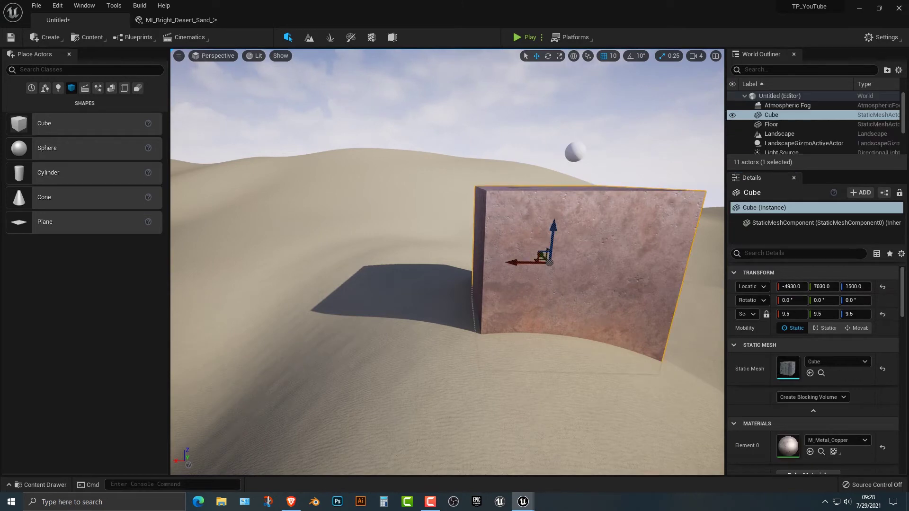
{"action": "key", "text": "f"}
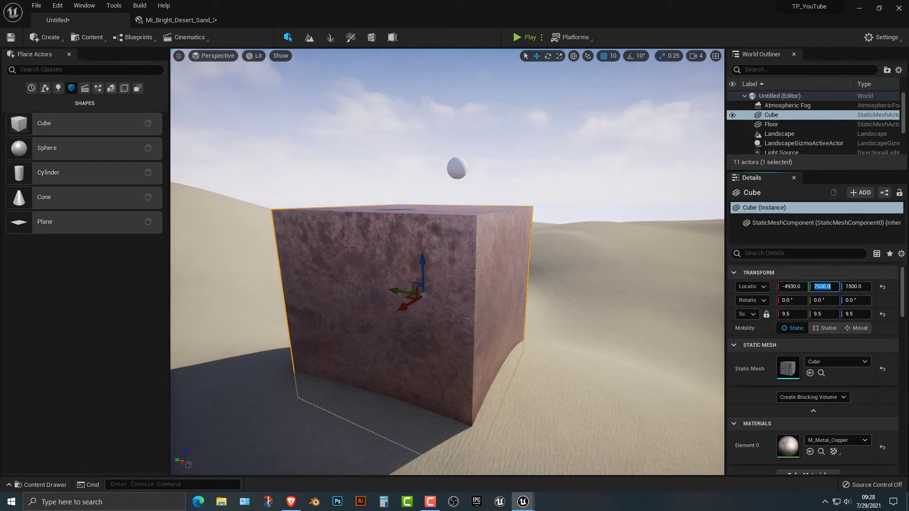
{"action": "left_click", "coordinate": [457, 169]}
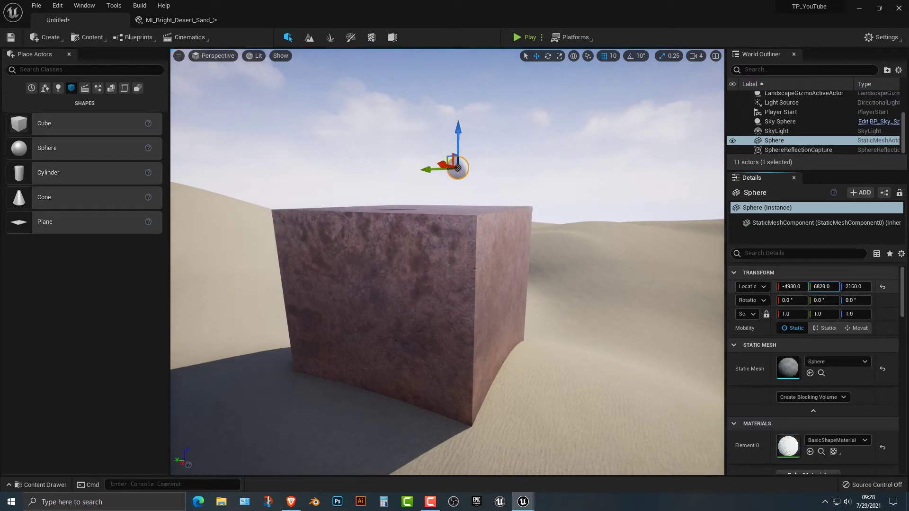
{"action": "key", "text": "Return"}
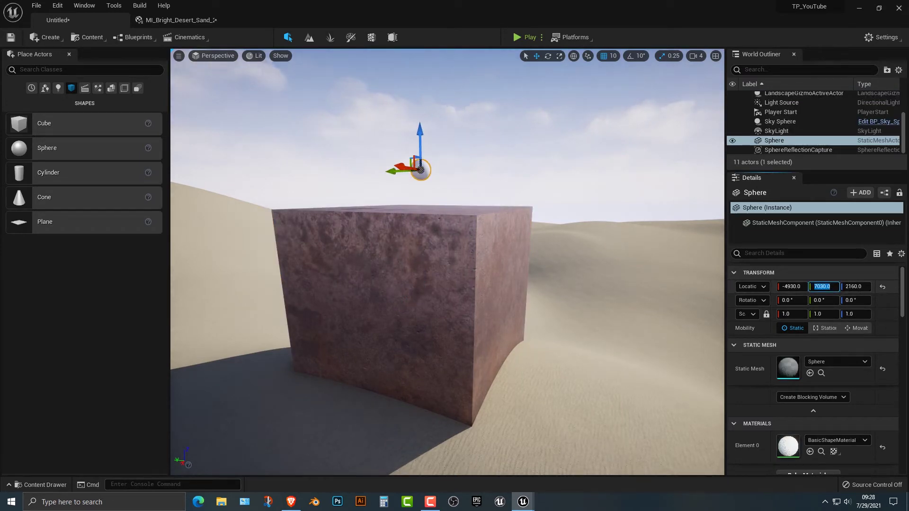
- Scale the sphere uniformly to 6.25 and raise it to Z 2280 so it sits on top of the cube
{"action": "mouse_move", "coordinate": [448, 262]}
{"action": "right_mouse_down"}
{"action": "mouse_move", "coordinate": [487, 203]}
{"action": "mouse_move", "coordinate": [479, 265]}
{"action": "mouse_move", "coordinate": [454, 275]}
{"action": "right_mouse_up"}
{"action": "key", "text": "e"}
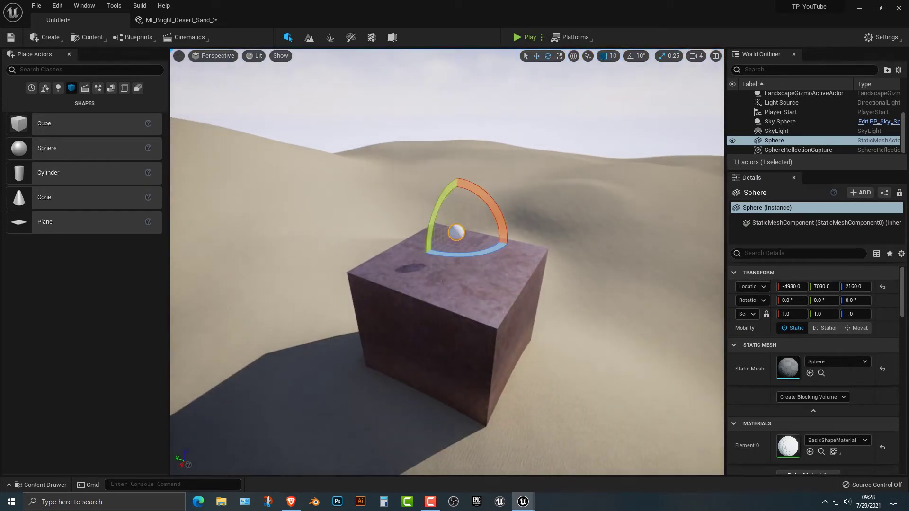
{"action": "key", "text": "w"}
{"action": "key", "text": "e"}
{"action": "key", "text": "r"}
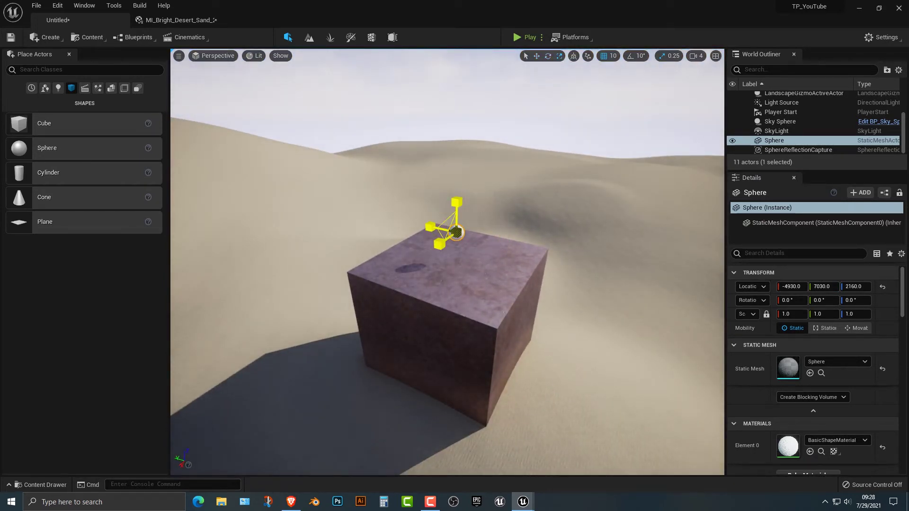
{"action": "left_click_drag", "start_coordinate": [456, 232], "coordinate": [500, 194]}
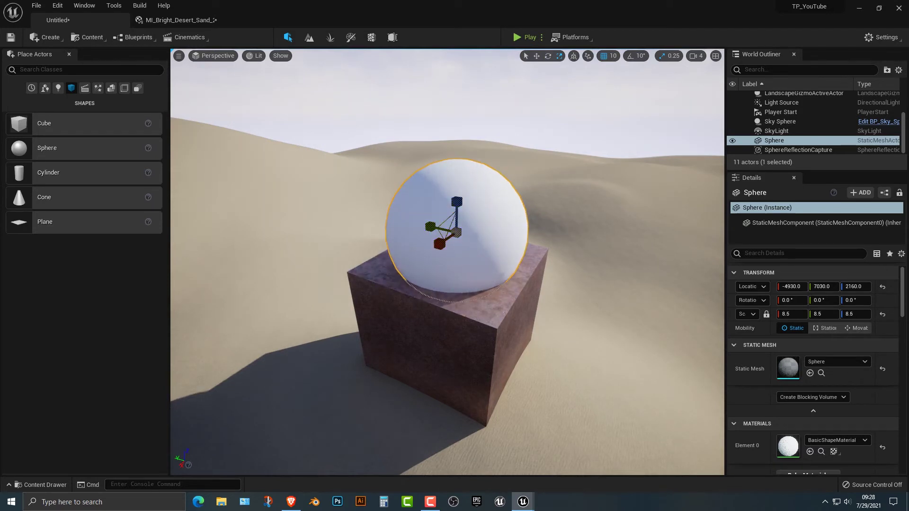
{"action": "left_click_drag", "start_coordinate": [456, 233], "coordinate": [447, 242]}
- Duplicate the large sphere straight up to Z 2890 and scale the copy uniformly to 2.25
{"action": "left_click_drag", "start_coordinate": [457, 208], "coordinate": [524, 51]}
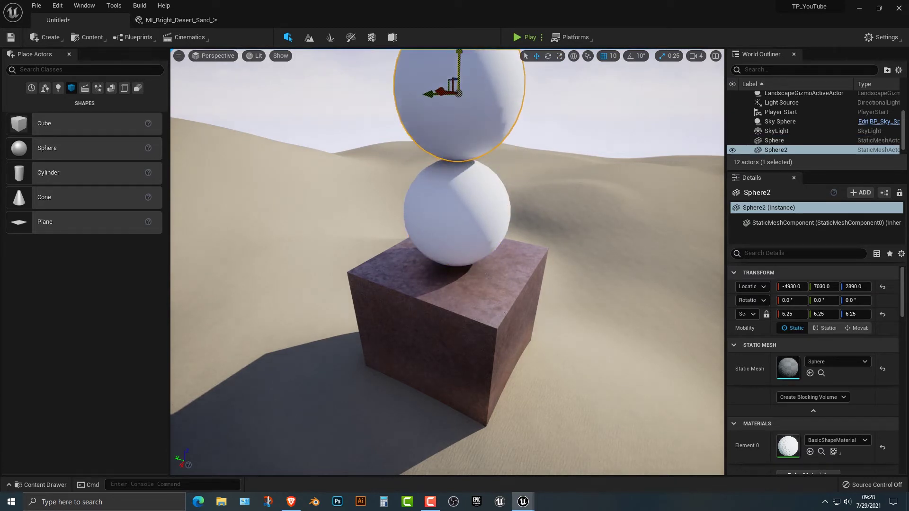
{"action": "key", "text": "e"}
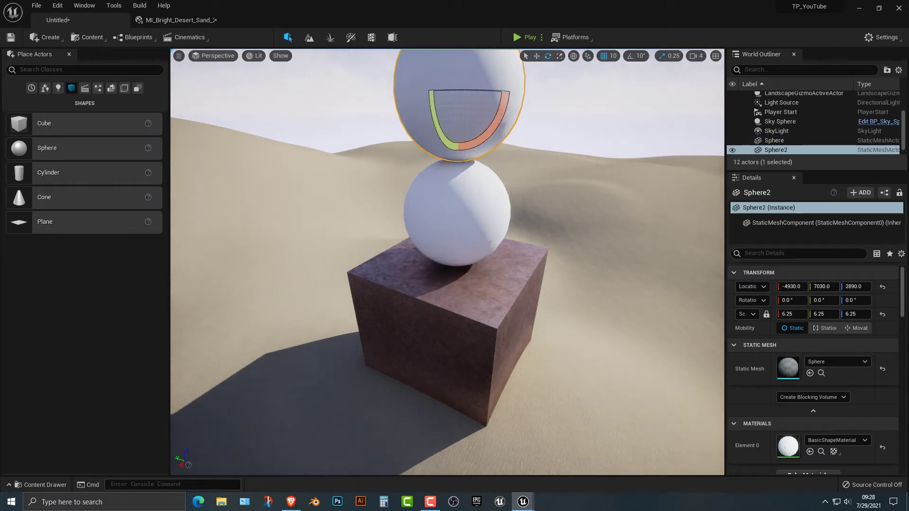
{"action": "key", "text": "q"}
{"action": "key", "text": "w"}
{"action": "key", "text": "e"}
{"action": "key", "text": "r"}
{"action": "mouse_move", "coordinate": [458, 93]}
{"action": "left_mouse_down"}
{"action": "mouse_move", "coordinate": [439, 123]}
{"action": "mouse_move", "coordinate": [447, 90]}
{"action": "left_mouse_up"}
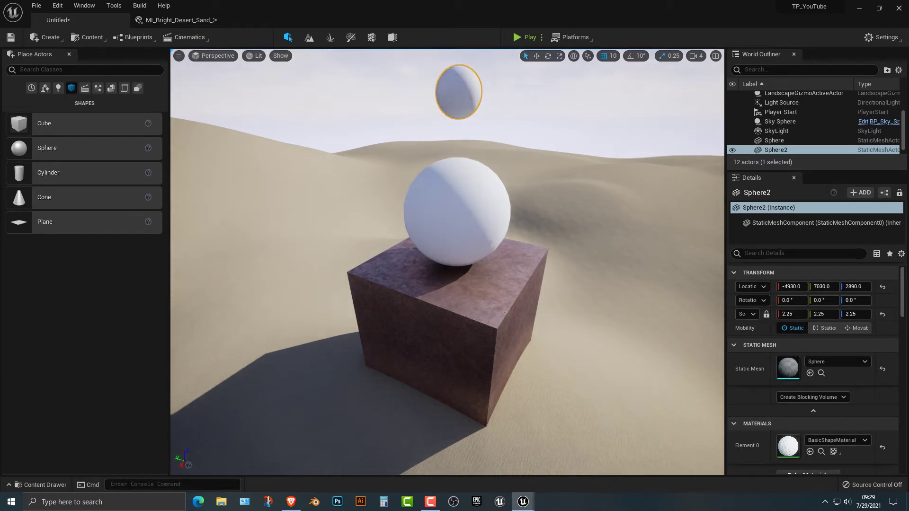
- Scale the second sphere uniformly to 3.75 and position it at Z 2860 above the large sphere
{"action": "right_click_drag", "start_coordinate": [447, 261], "coordinate": [439, 221]}
{"action": "key", "text": "w"}
{"action": "right_click_drag", "start_coordinate": [455, 74], "coordinate": [456, 73]}
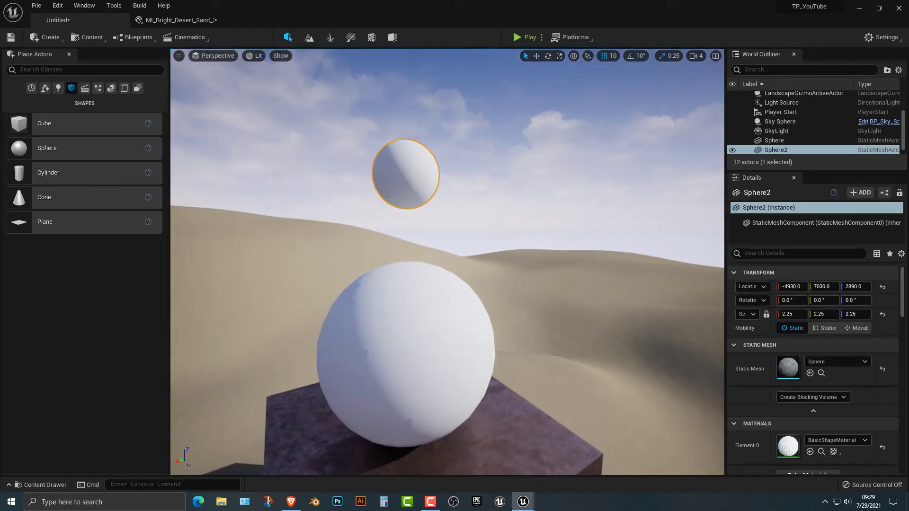
{"action": "left_click_drag", "start_coordinate": [402, 142], "coordinate": [402, 170]}
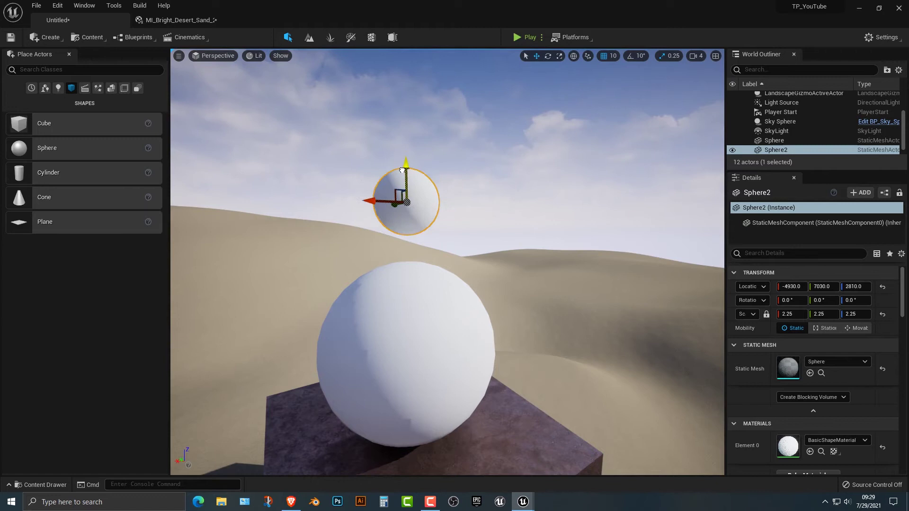
{"action": "key", "text": "e"}
{"action": "key", "text": "r"}
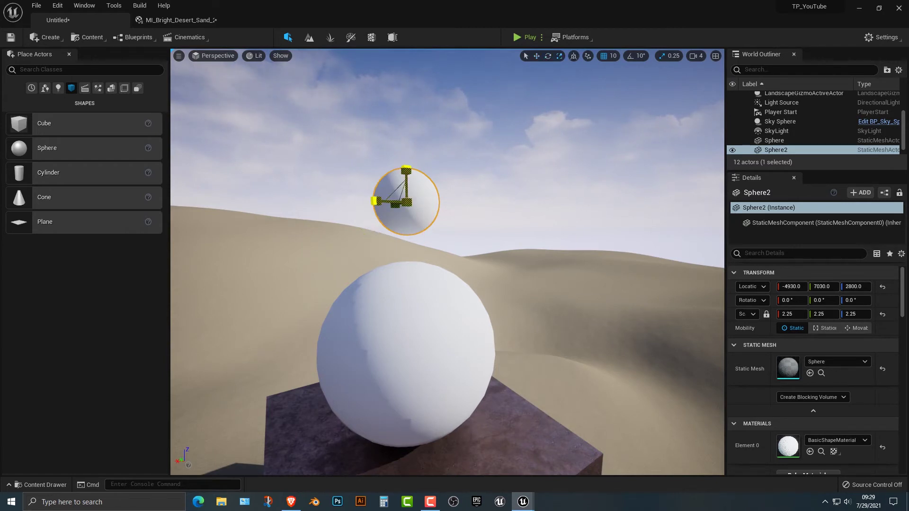
{"action": "mouse_move", "coordinate": [406, 202]}
{"action": "left_mouse_down"}
{"action": "mouse_move", "coordinate": [395, 213]}
{"action": "mouse_move", "coordinate": [418, 190]}
{"action": "left_mouse_up"}
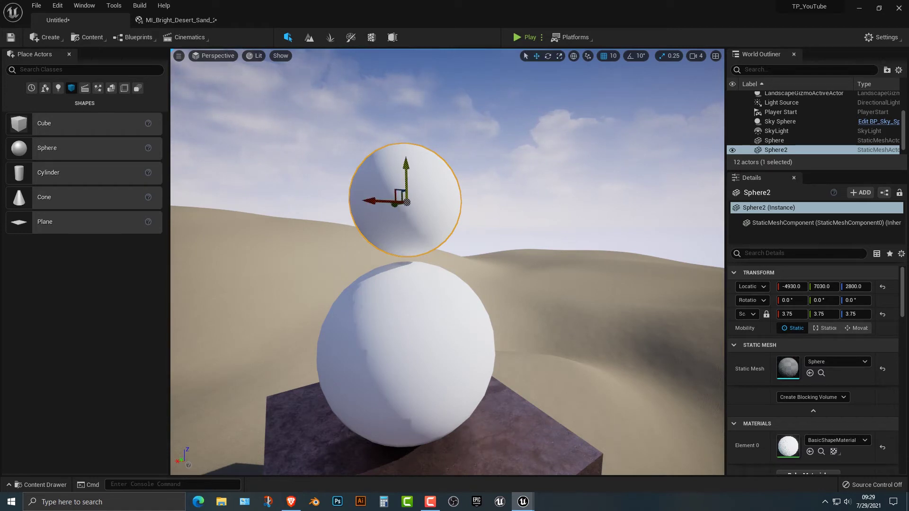
{"action": "left_click_drag", "start_coordinate": [406, 176], "coordinate": [405, 158]}
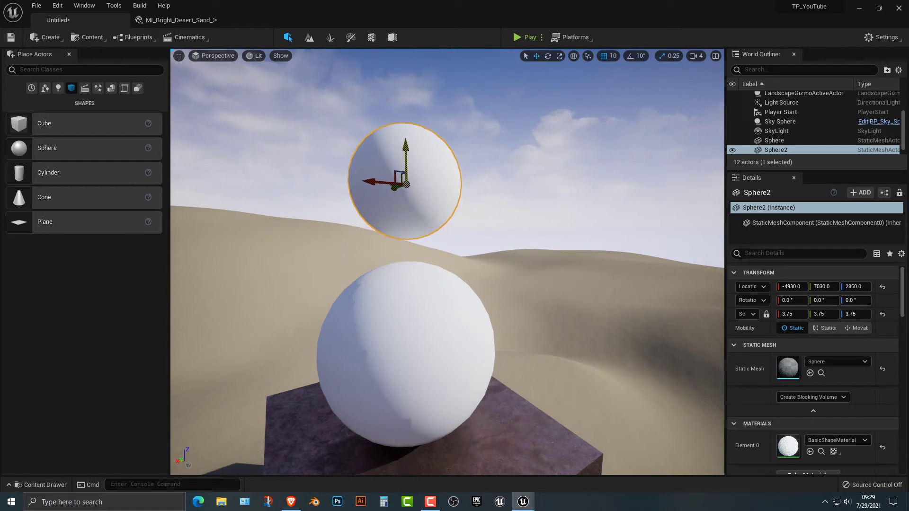
- Duplicate the second sphere straight up to Z 3280 and scale the copy uniformly to 2.0
{"action": "left_click_drag", "start_coordinate": [406, 156], "coordinate": [398, 30], "text": "alt"}
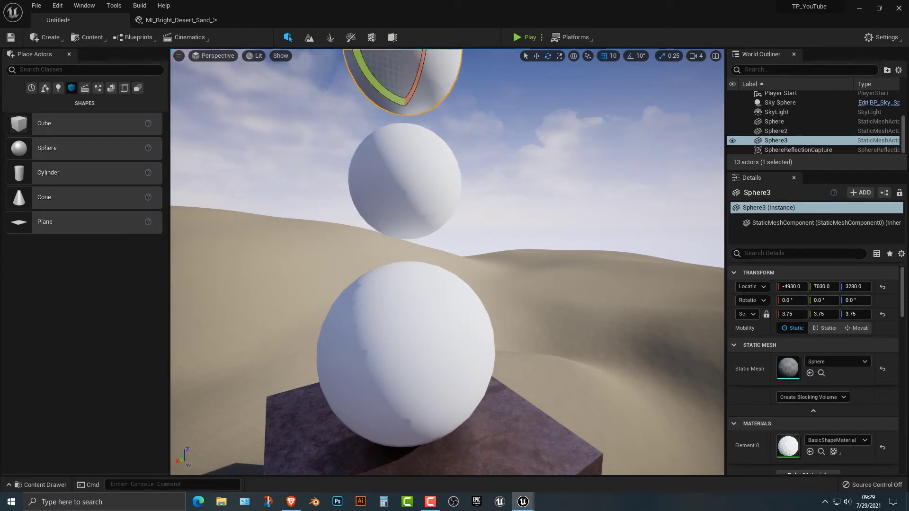
{"action": "right_click_drag", "start_coordinate": [448, 262], "coordinate": [442, 220]}
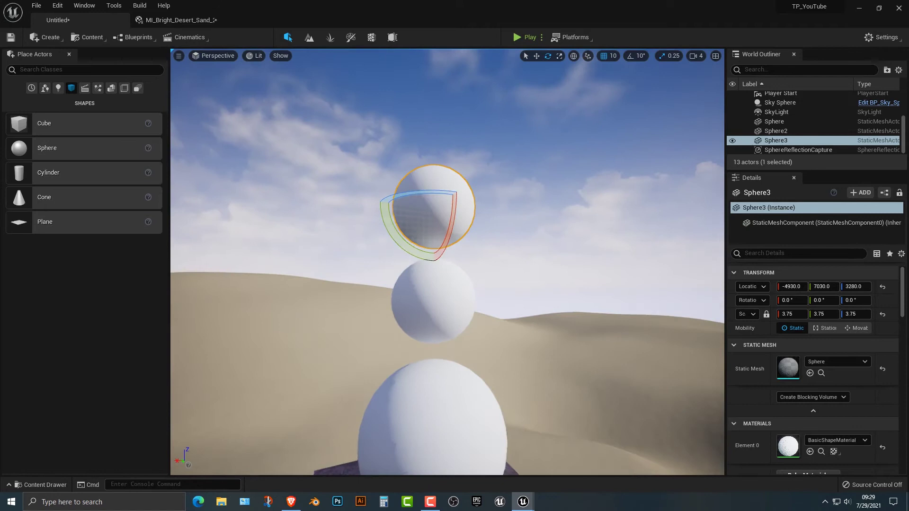
{"action": "key", "text": "w"}
{"action": "key", "text": "e"}
{"action": "key", "text": "r"}
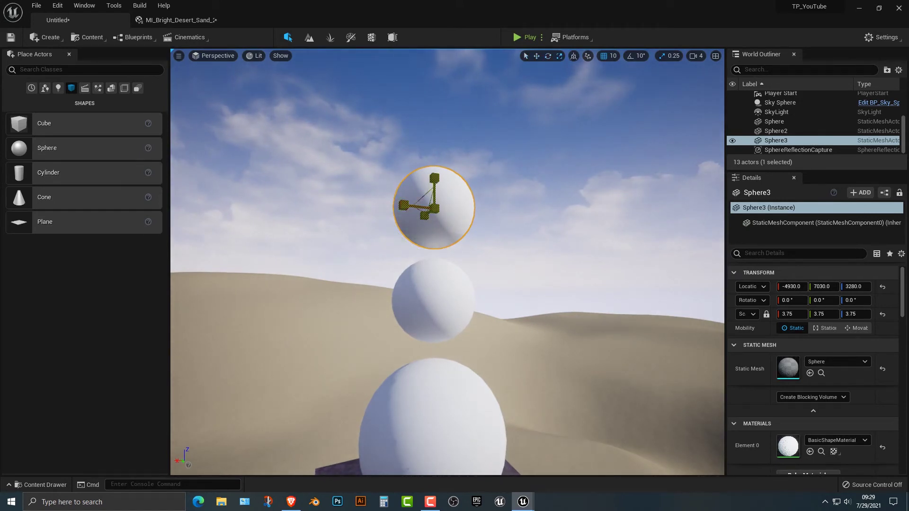
{"action": "left_click_drag", "start_coordinate": [434, 209], "coordinate": [440, 190]}
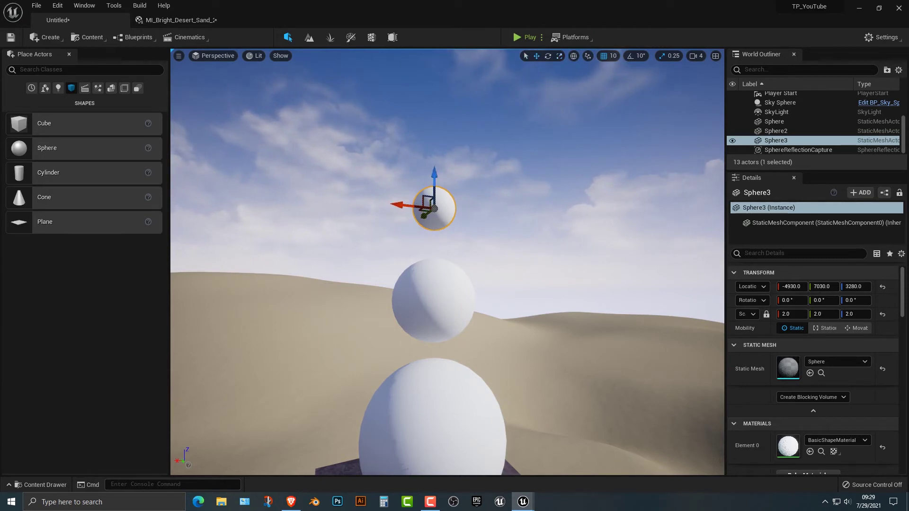
- Lower the third sphere slightly and duplicate it upward as a fourth sphere scaled uniformly to 1.0, set just above it
{"action": "left_click_drag", "start_coordinate": [426, 180], "coordinate": [433, 143]}
{"action": "key", "text": "space"}
{"action": "key", "text": "space"}
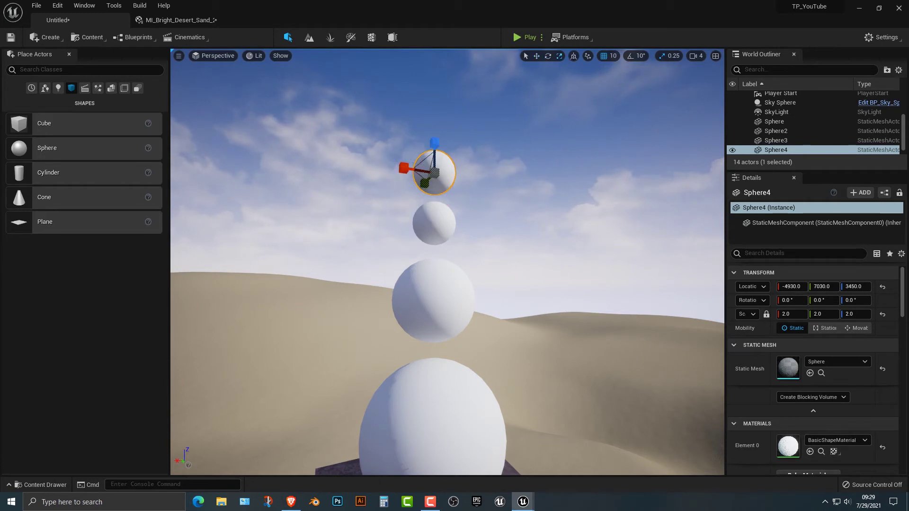
{"action": "left_click_drag", "start_coordinate": [434, 174], "coordinate": [431, 174]}
{"action": "key", "text": "q"}
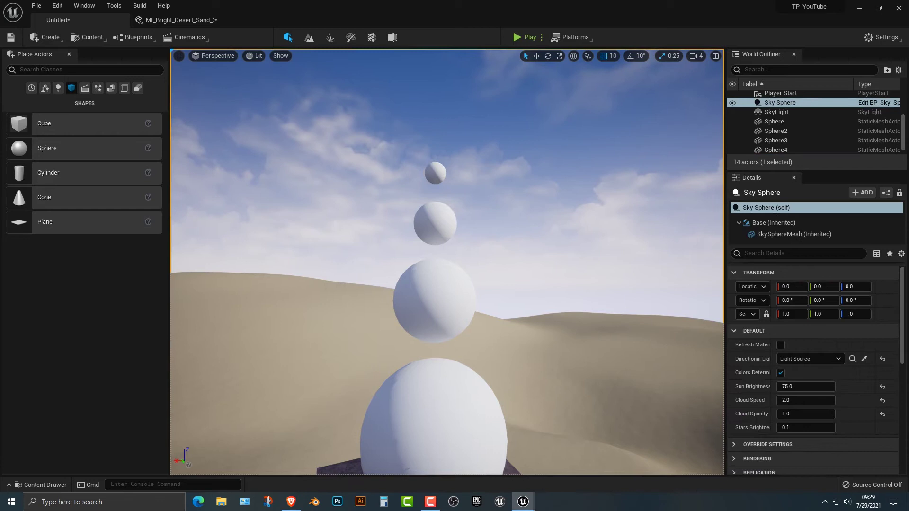
{"action": "left_click", "coordinate": [436, 173]}
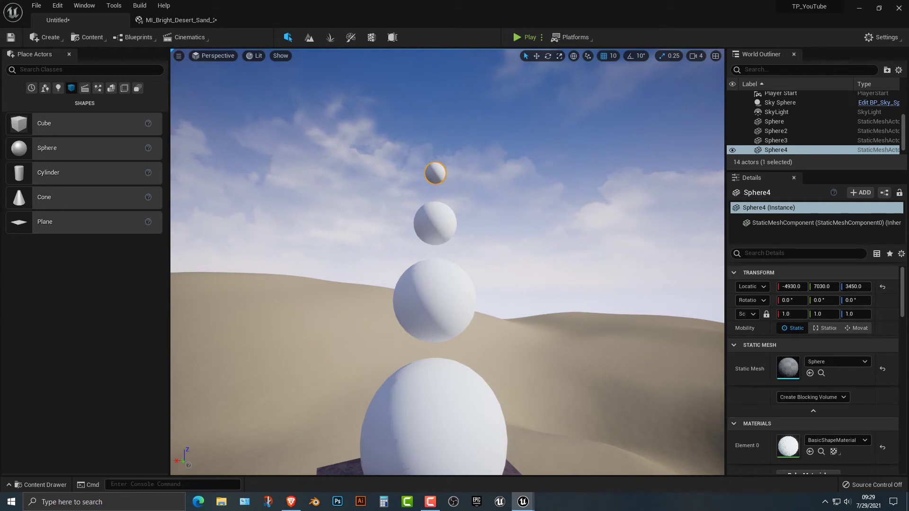
{"action": "left_click_drag", "start_coordinate": [437, 137], "coordinate": [437, 141]}
- Try the M_Metal_Copper material on the large bottom sphere and undo the assignment
{"action": "left_click", "coordinate": [436, 406]}
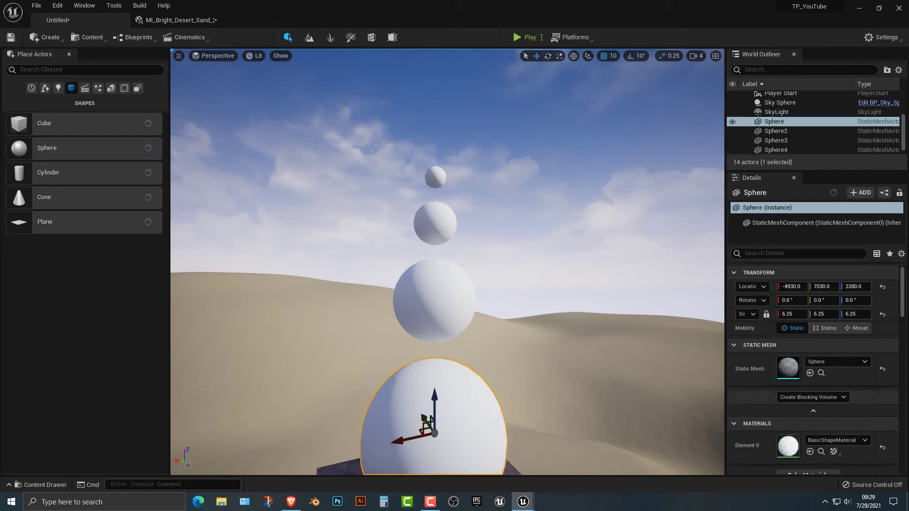
{"action": "left_click", "coordinate": [836, 440]}
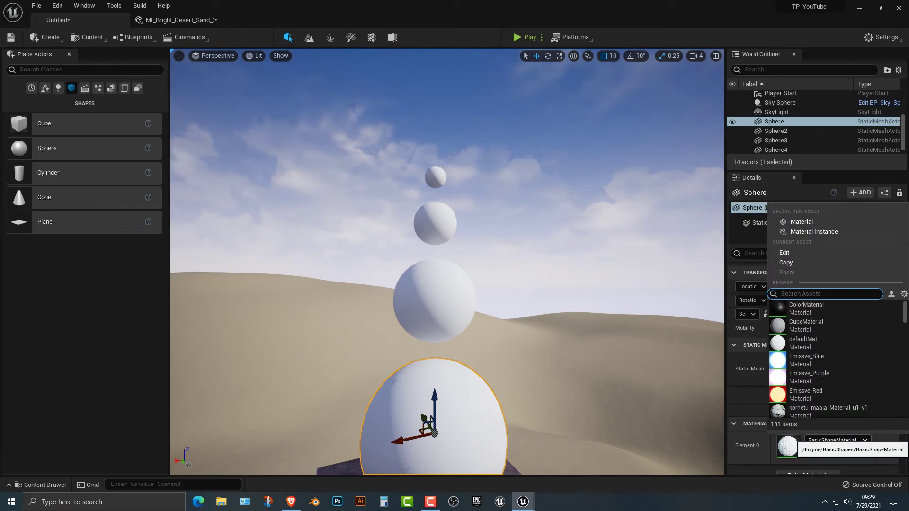
{"action": "type", "text": "s"}
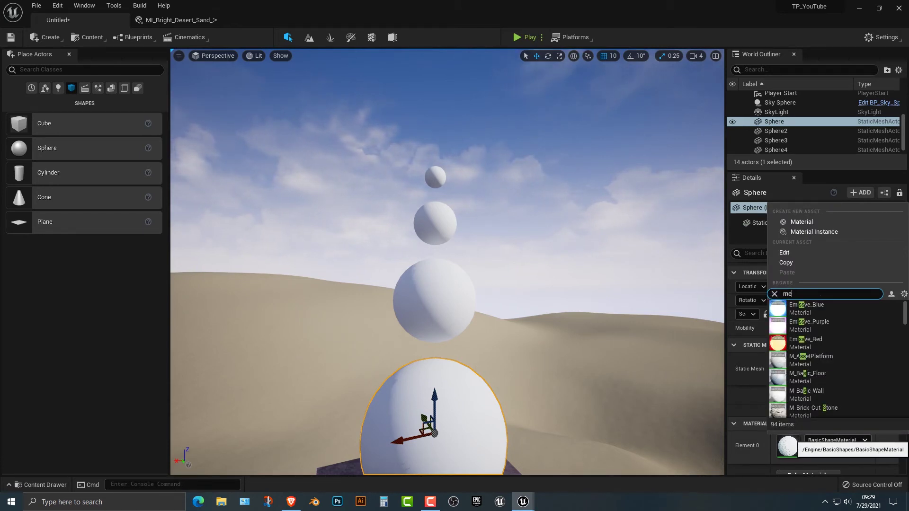
{"action": "type", "text": "metal"}
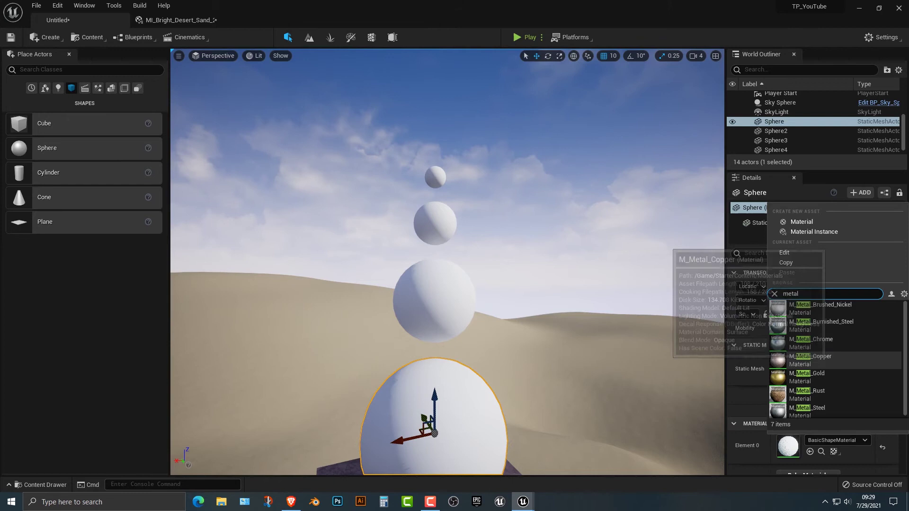
{"action": "left_click", "coordinate": [810, 360]}
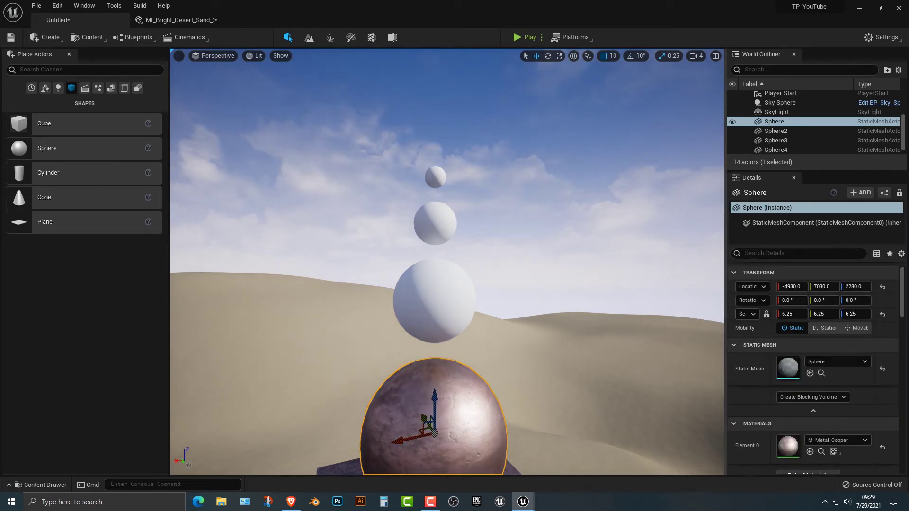
{"action": "key", "text": "ctrl+z"}
{"action": "left_click", "coordinate": [830, 362]}
{"action": "type", "text": "m"}
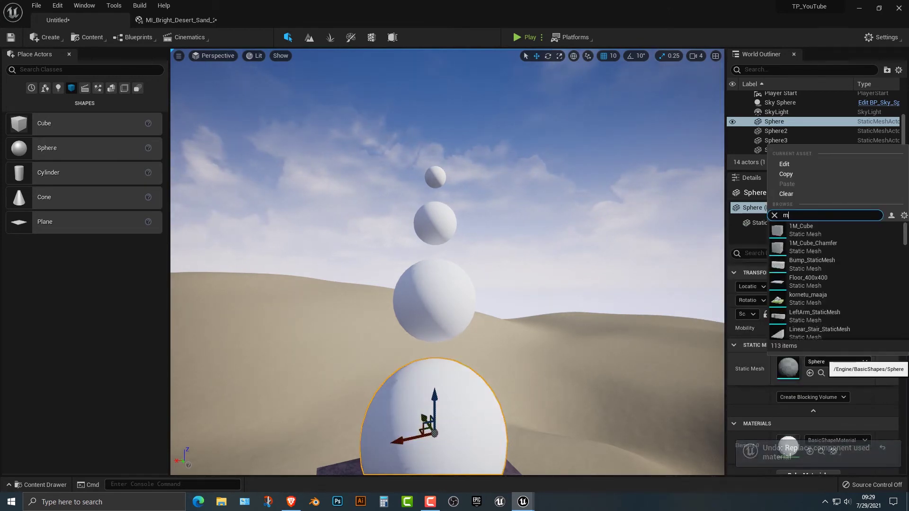
{"action": "type", "text": "etal"}
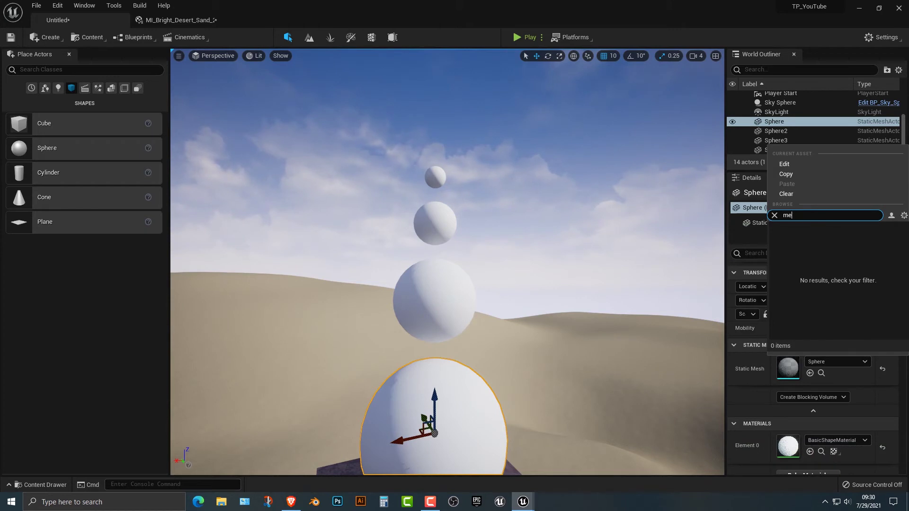
{"action": "key", "text": "BackSpace"}
{"action": "key", "text": "BackSpace"}
- Assign the M_Metal_Steel material to the large bottom sphere
{"action": "left_click", "coordinate": [836, 440]}
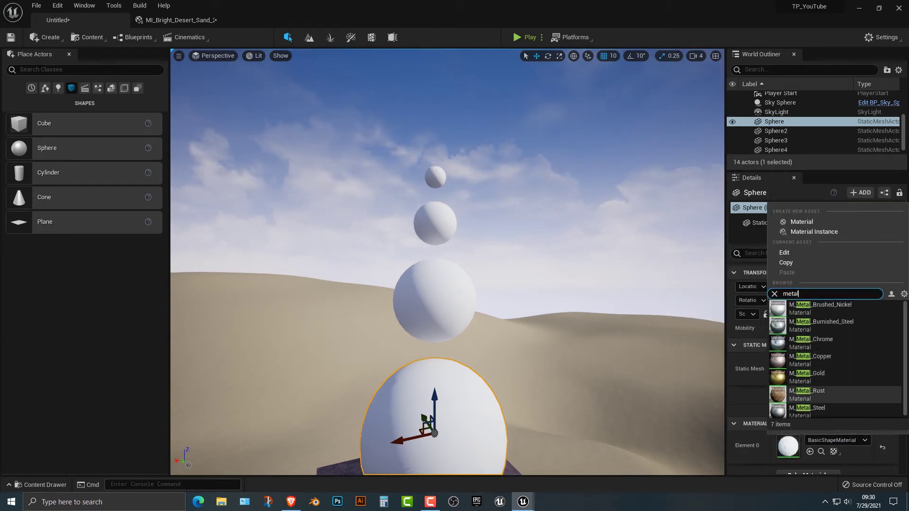
{"action": "left_click", "coordinate": [807, 410]}
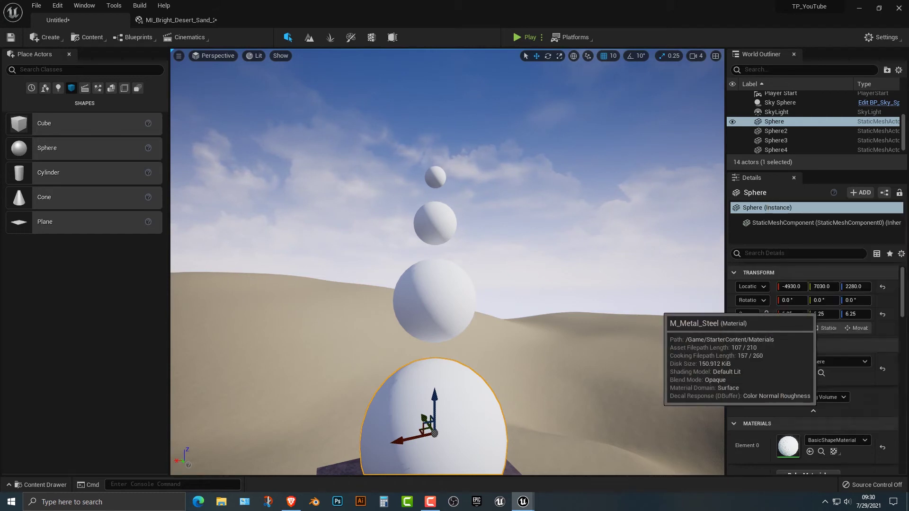
- Assign the M_Metal_Gold material to the second sphere of the stack
{"action": "left_click", "coordinate": [435, 331]}
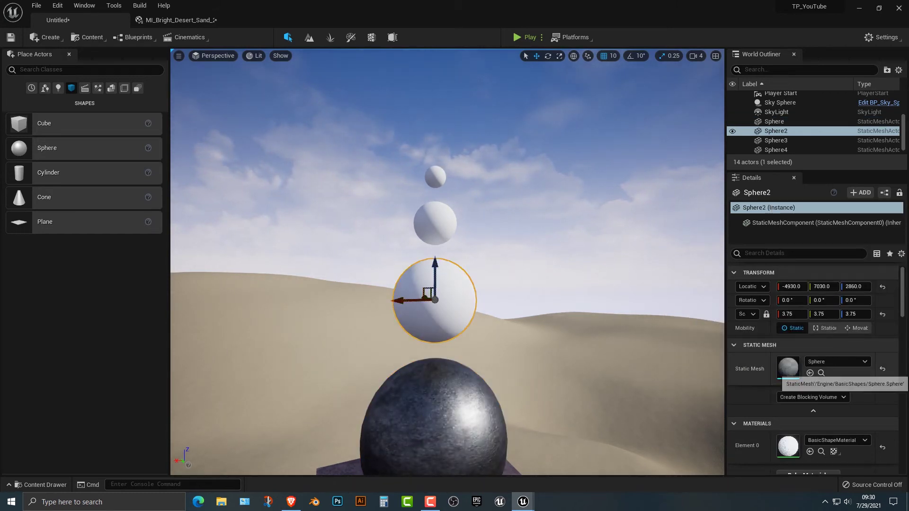
{"action": "left_click", "coordinate": [836, 362]}
{"action": "left_click", "coordinate": [813, 423]}
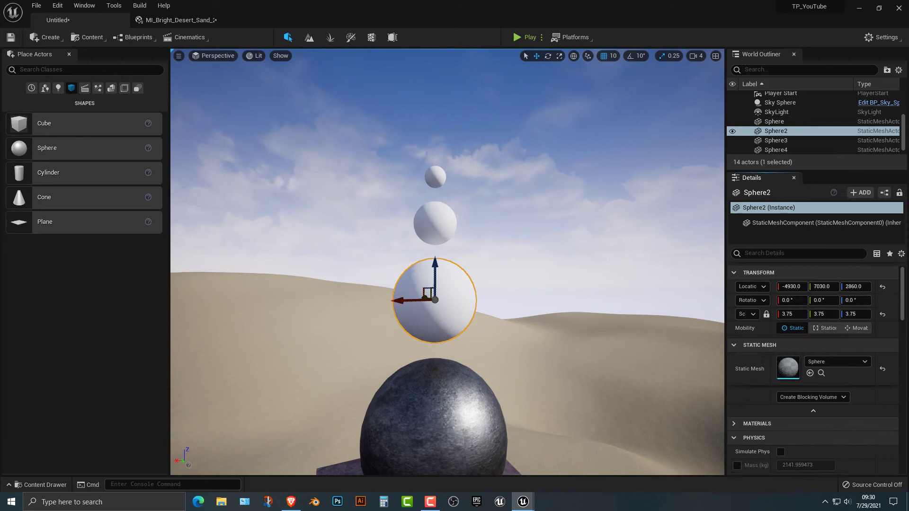
{"action": "left_click", "coordinate": [814, 411]}
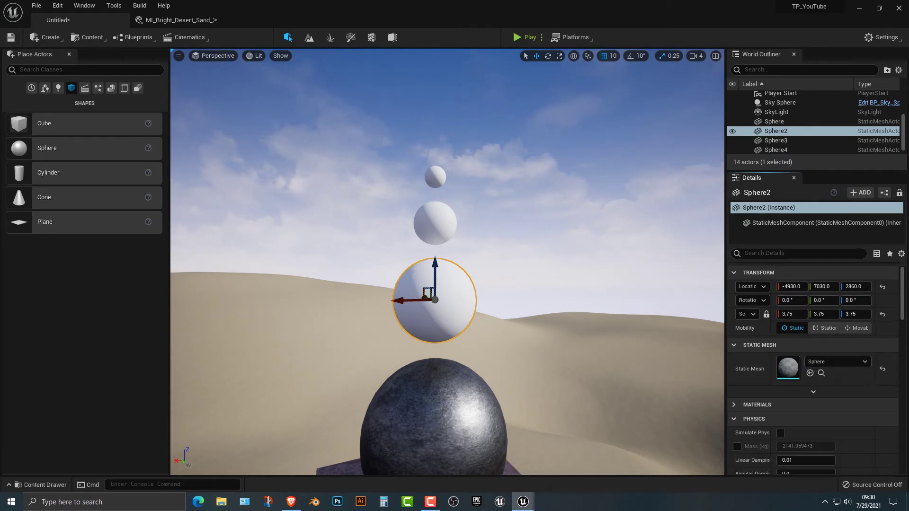
{"action": "left_click", "coordinate": [758, 405]}
{"action": "left_click", "coordinate": [835, 422]}
{"action": "type", "text": "g"}
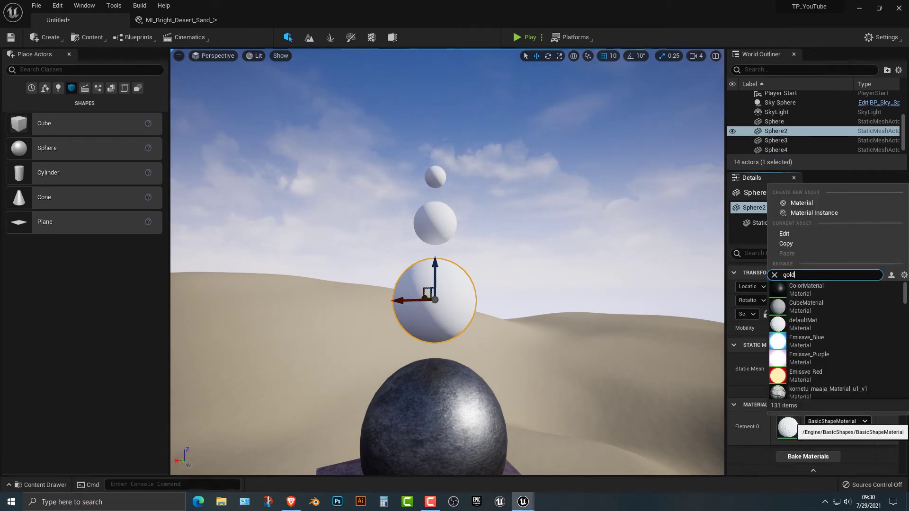
{"action": "type", "text": "old"}
{"action": "left_click", "coordinate": [807, 287]}
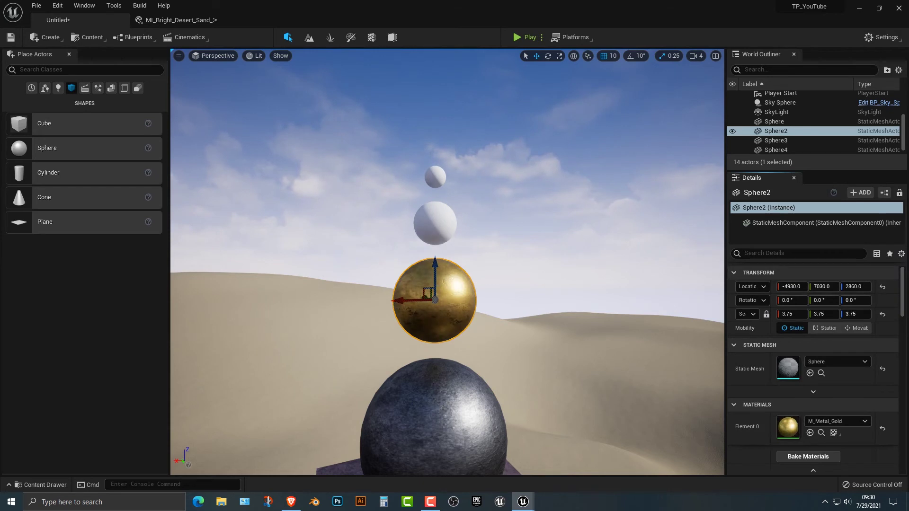
- Assign the M_Metal_Brushed_Nickel material to the third sphere of the stack
{"action": "left_click", "coordinate": [776, 140]}
{"action": "left_click", "coordinate": [833, 362]}
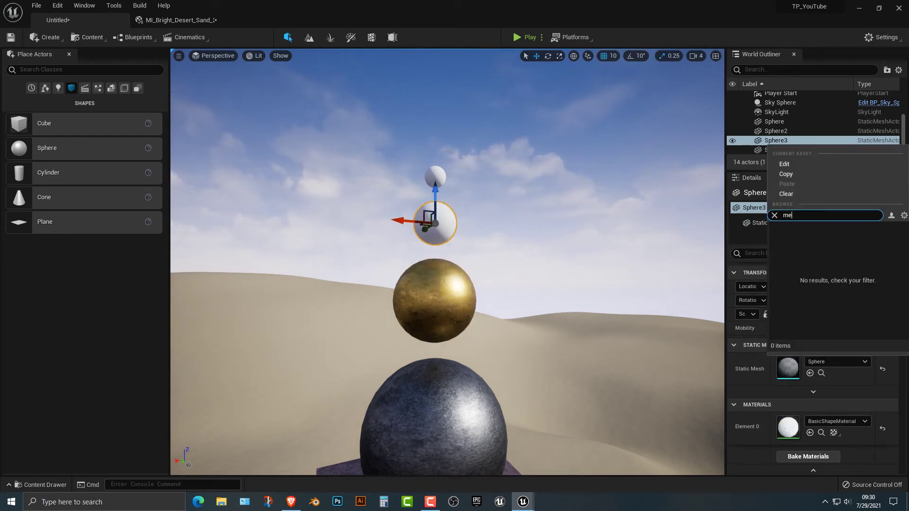
{"action": "left_click", "coordinate": [838, 422]}
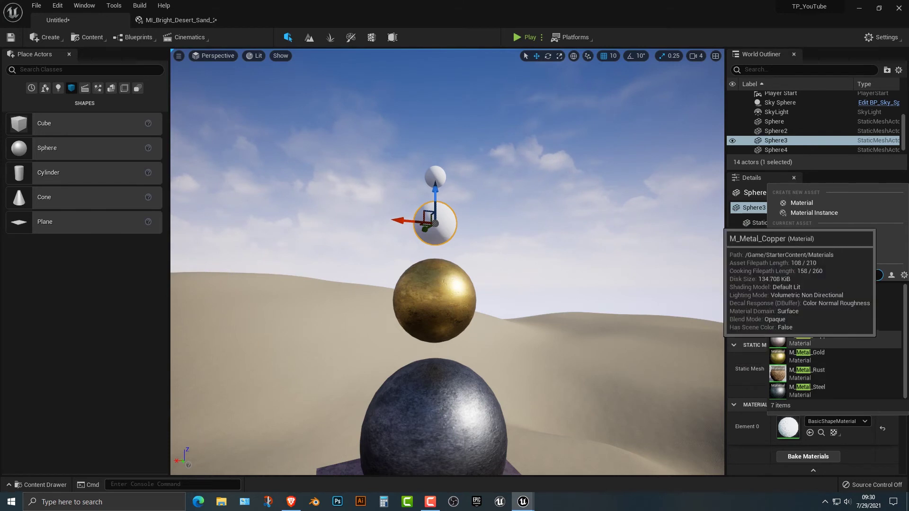
{"action": "left_click", "coordinate": [816, 290]}
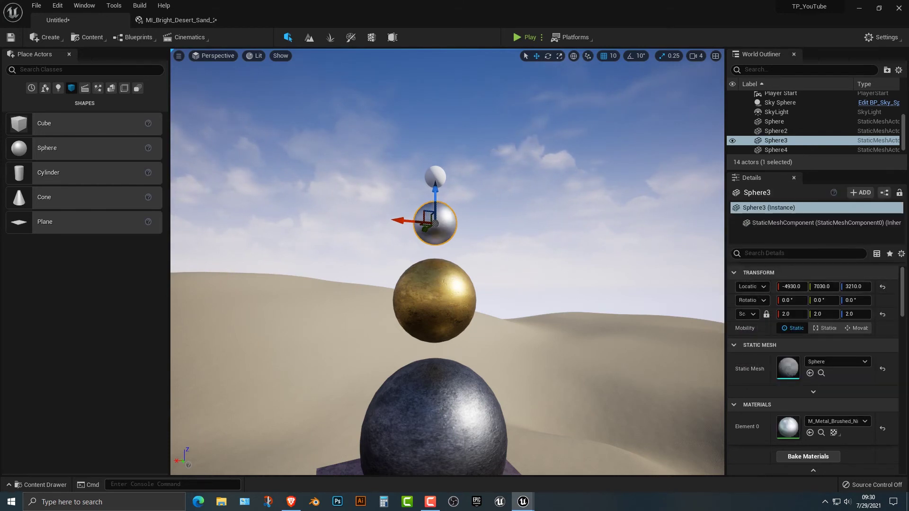
- Assign the M_Metal_Copper material to the smallest sphere at the top of the stack
{"action": "left_click", "coordinate": [776, 149]}
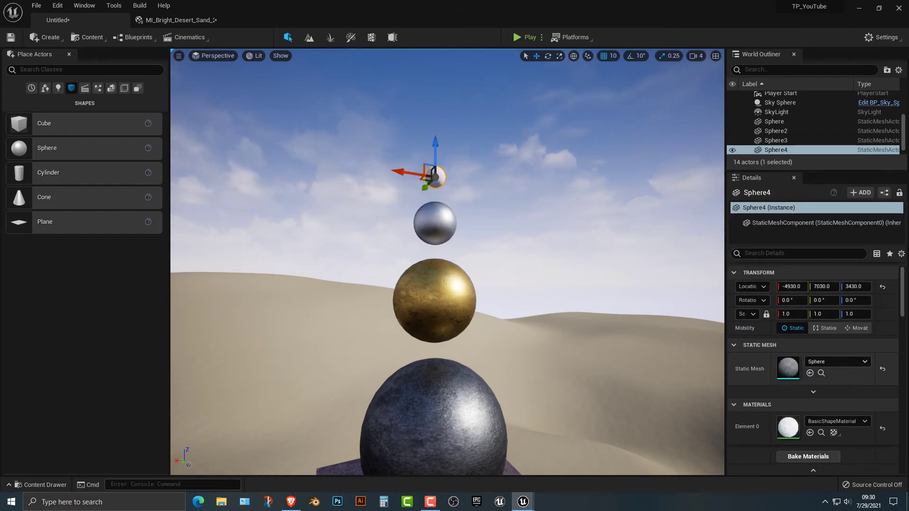
{"action": "left_click", "coordinate": [837, 362]}
{"action": "type", "text": "copp"}
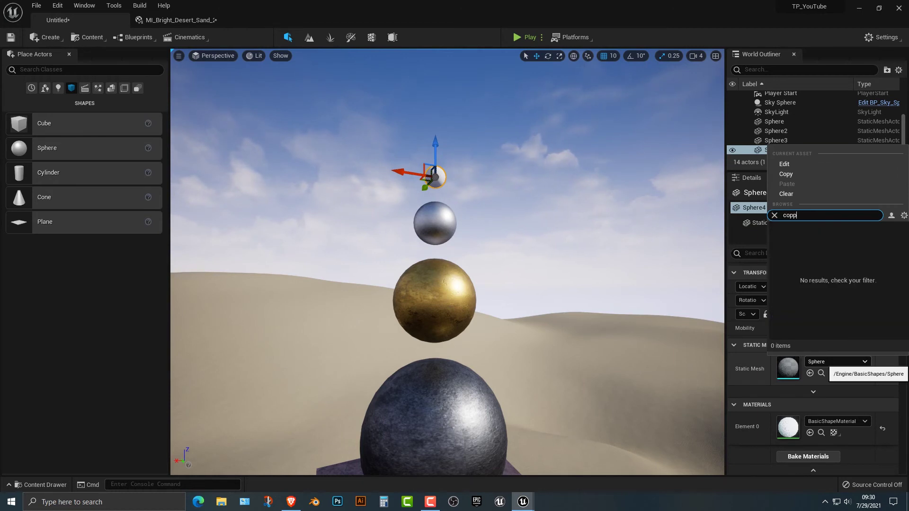
{"action": "key", "text": "BackSpace"}
{"action": "left_click", "coordinate": [834, 421]}
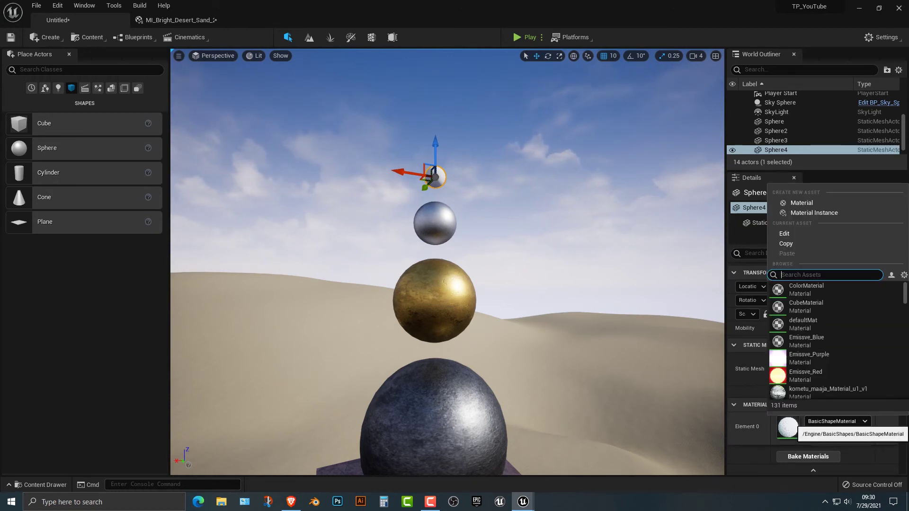
{"action": "type", "text": "r"}
{"action": "key", "text": "BackSpace"}
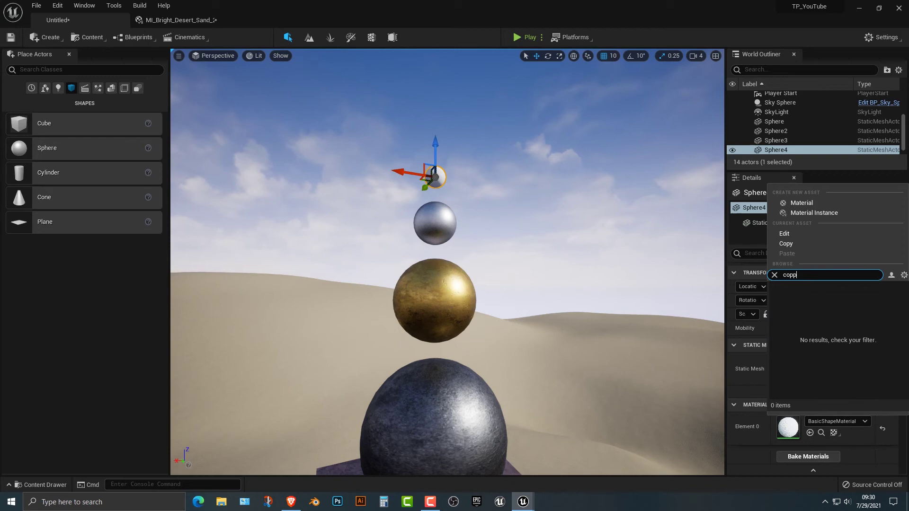
{"action": "left_click", "coordinate": [811, 292]}
- Select the copper cube together with all four spheres and lower them along Z so the cube sits deeper in the sand
{"action": "right_click_drag", "start_coordinate": [545, 279], "coordinate": [620, 322]}
{"action": "left_click", "coordinate": [422, 317]}
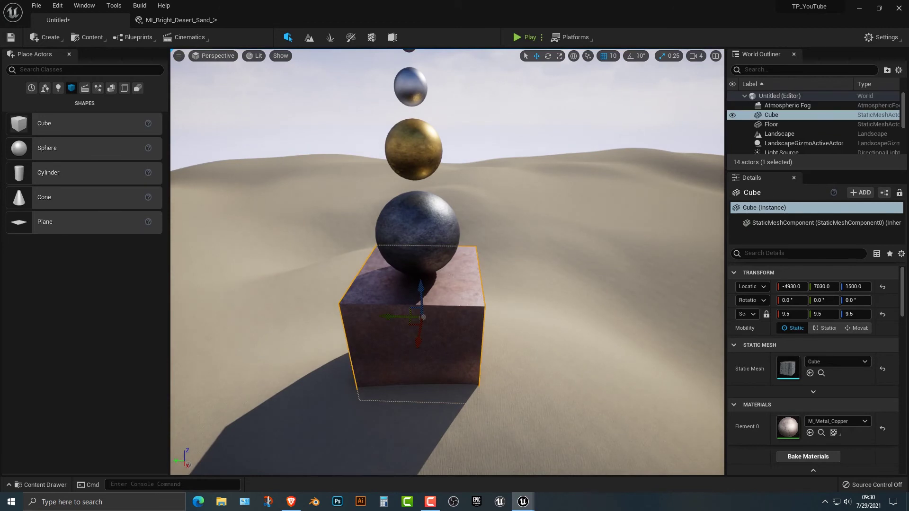
{"action": "left_click", "coordinate": [418, 234], "text": "ctrl"}
{"action": "left_click", "coordinate": [423, 316]}
{"action": "left_click", "coordinate": [418, 234], "text": "ctrl"}
{"action": "left_click", "coordinate": [414, 151], "text": "ctrl"}
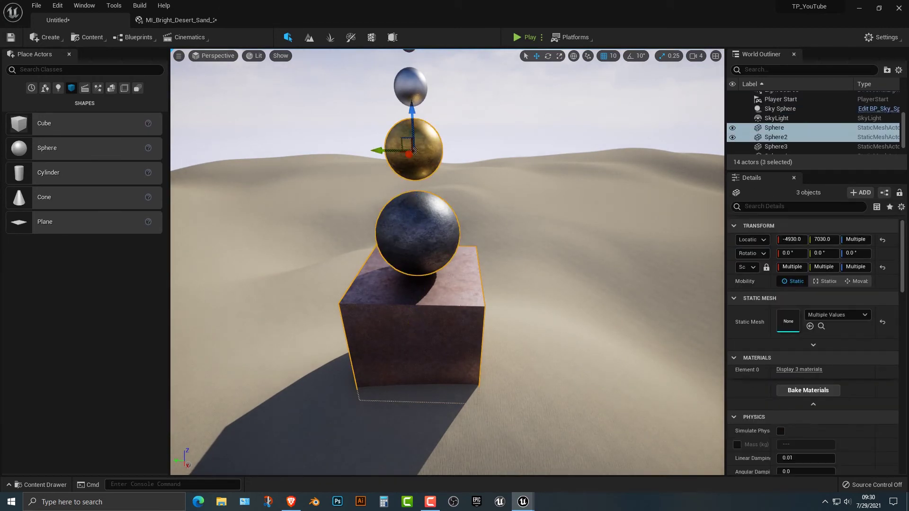
{"action": "left_click", "coordinate": [411, 87], "text": "ctrl"}
{"action": "right_click_drag", "start_coordinate": [410, 88], "coordinate": [401, 51]}
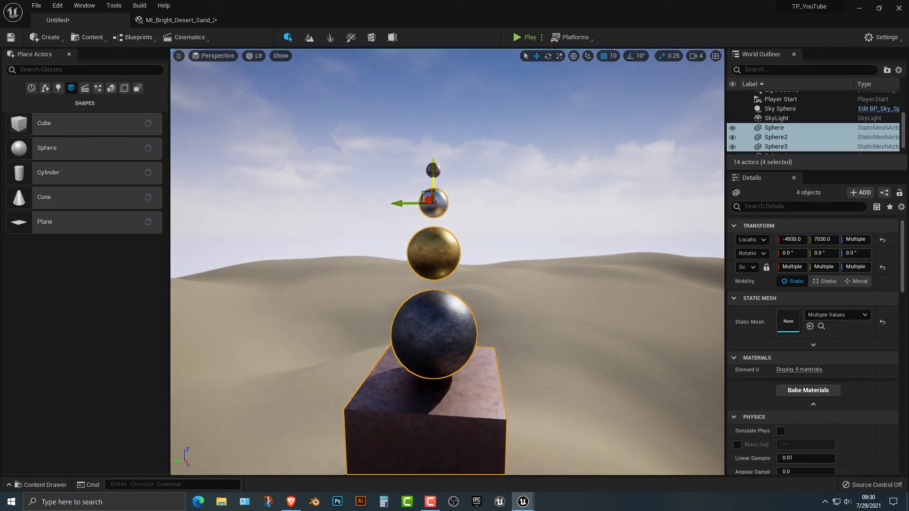
{"action": "left_click", "coordinate": [433, 169], "text": "ctrl"}
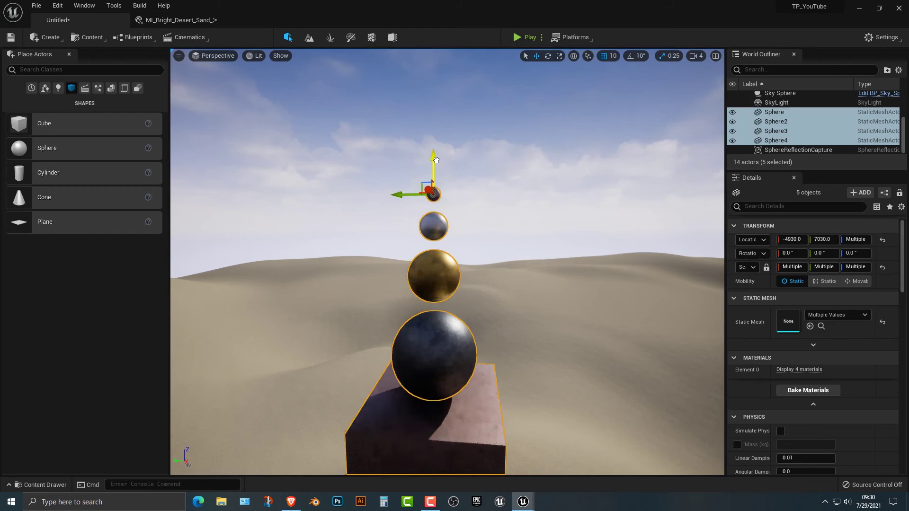
{"action": "left_click_drag", "start_coordinate": [433, 137], "coordinate": [435, 183]}
{"action": "mouse_move", "coordinate": [433, 201]}
{"action": "right_mouse_down"}
{"action": "mouse_move", "coordinate": [419, 215]}
{"action": "mouse_move", "coordinate": [436, 241]}
{"action": "mouse_move", "coordinate": [473, 220]}
{"action": "mouse_move", "coordinate": [441, 202]}
{"action": "mouse_move", "coordinate": [445, 209]}
{"action": "mouse_move", "coordinate": [419, 239]}
{"action": "mouse_move", "coordinate": [412, 186]}
{"action": "mouse_move", "coordinate": [433, 199]}
{"action": "right_mouse_up"}
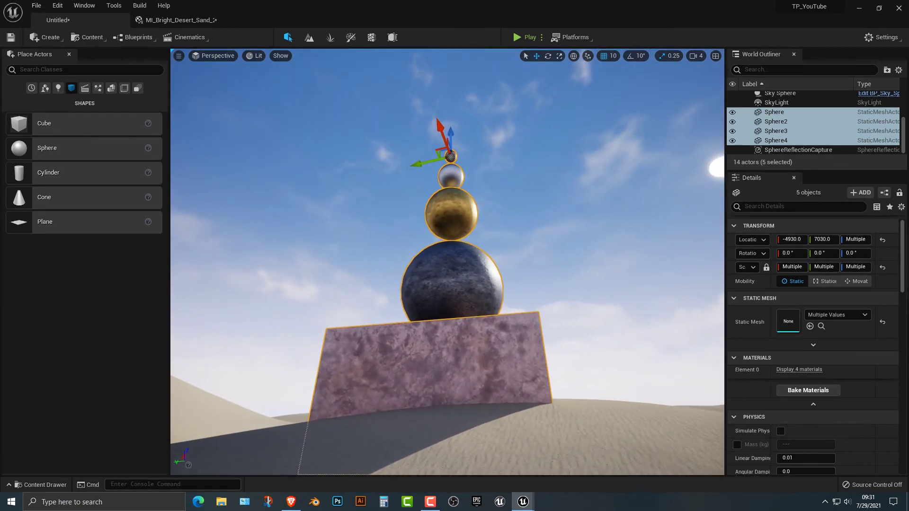
{"action": "left_click", "coordinate": [393, 199]}
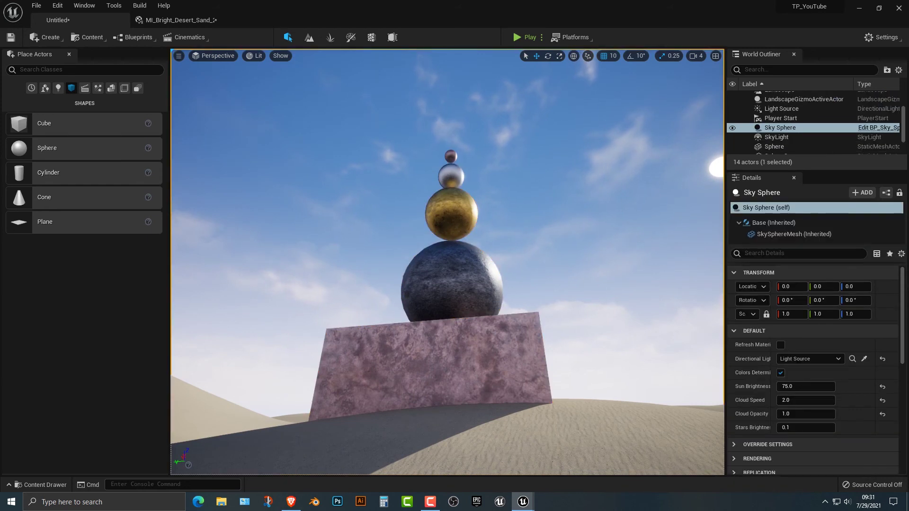
{"action": "right_click_drag", "start_coordinate": [433, 199], "coordinate": [433, 199]}
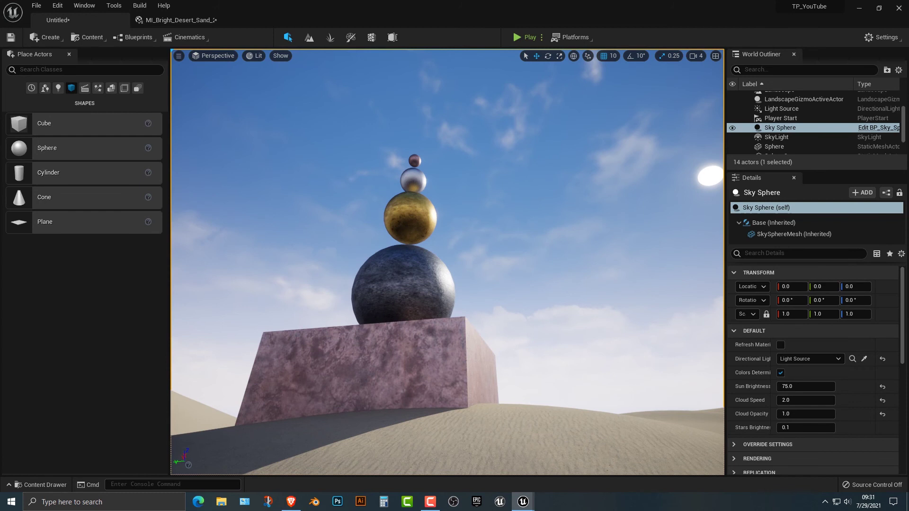